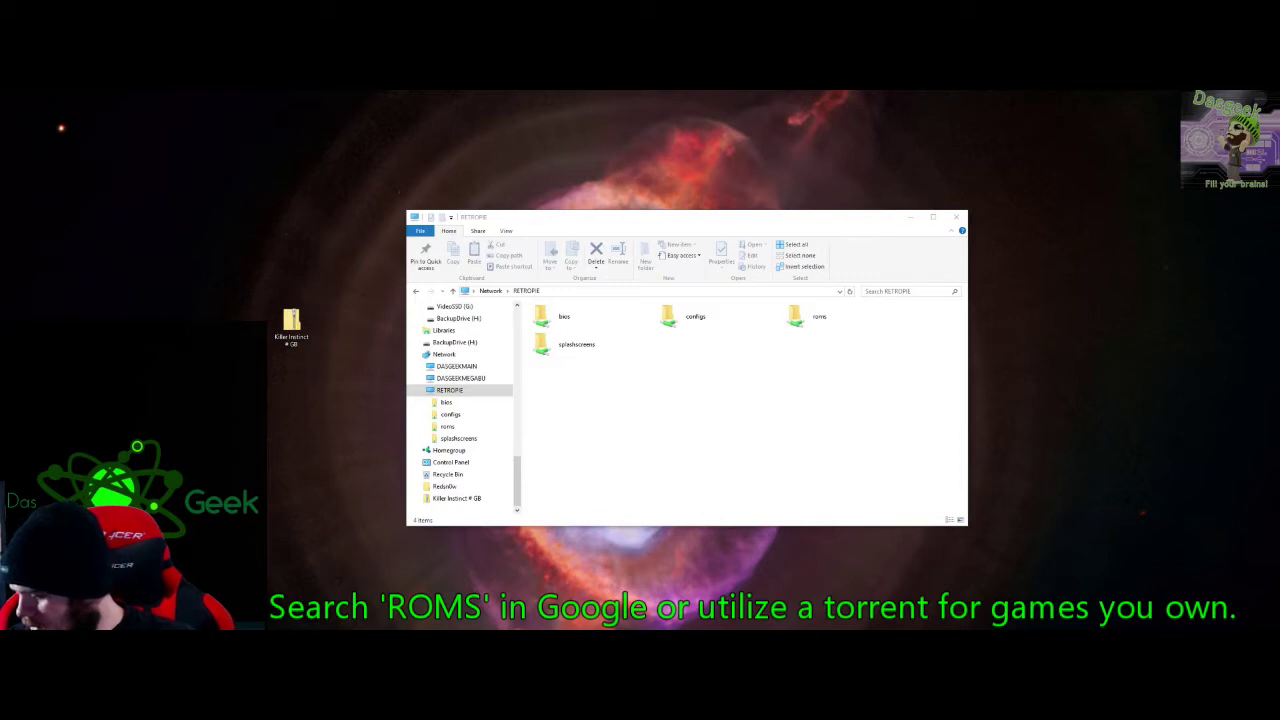
# Bring up the NEOGEO (I:) drive in its own window and maximize it
pyautogui.scroll(1, 462, 405)
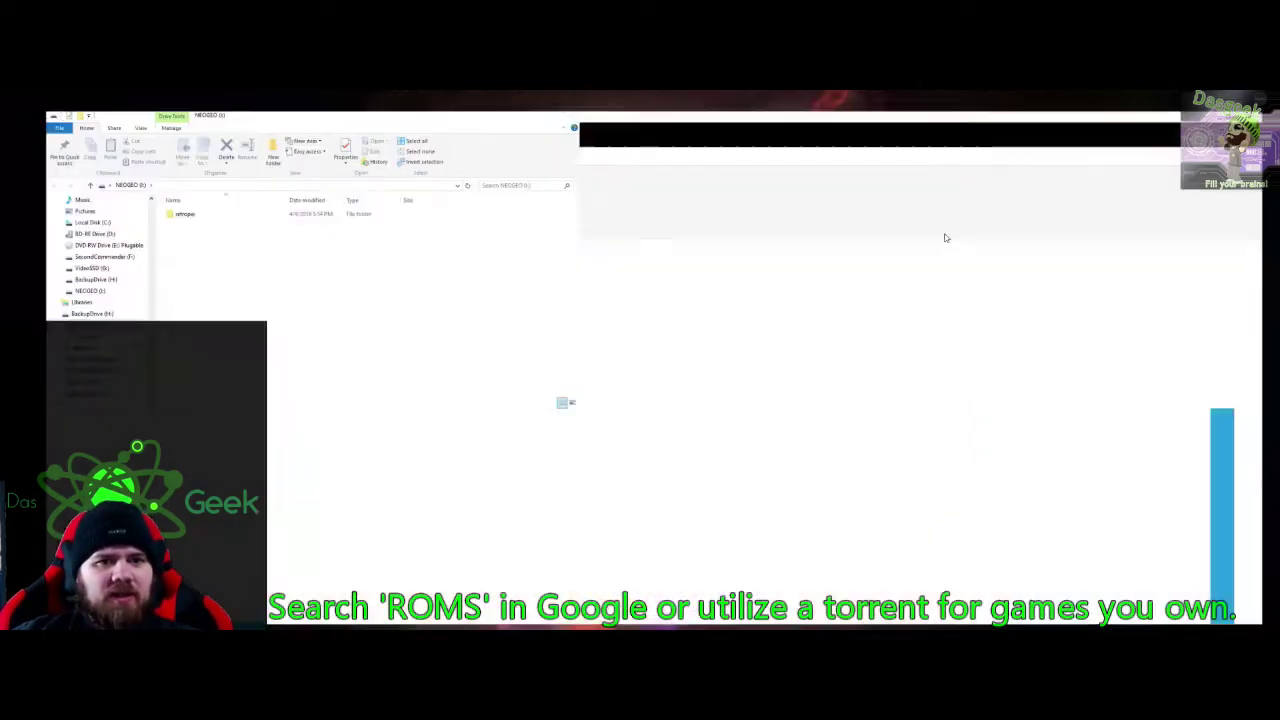
pyautogui.click(946, 230)
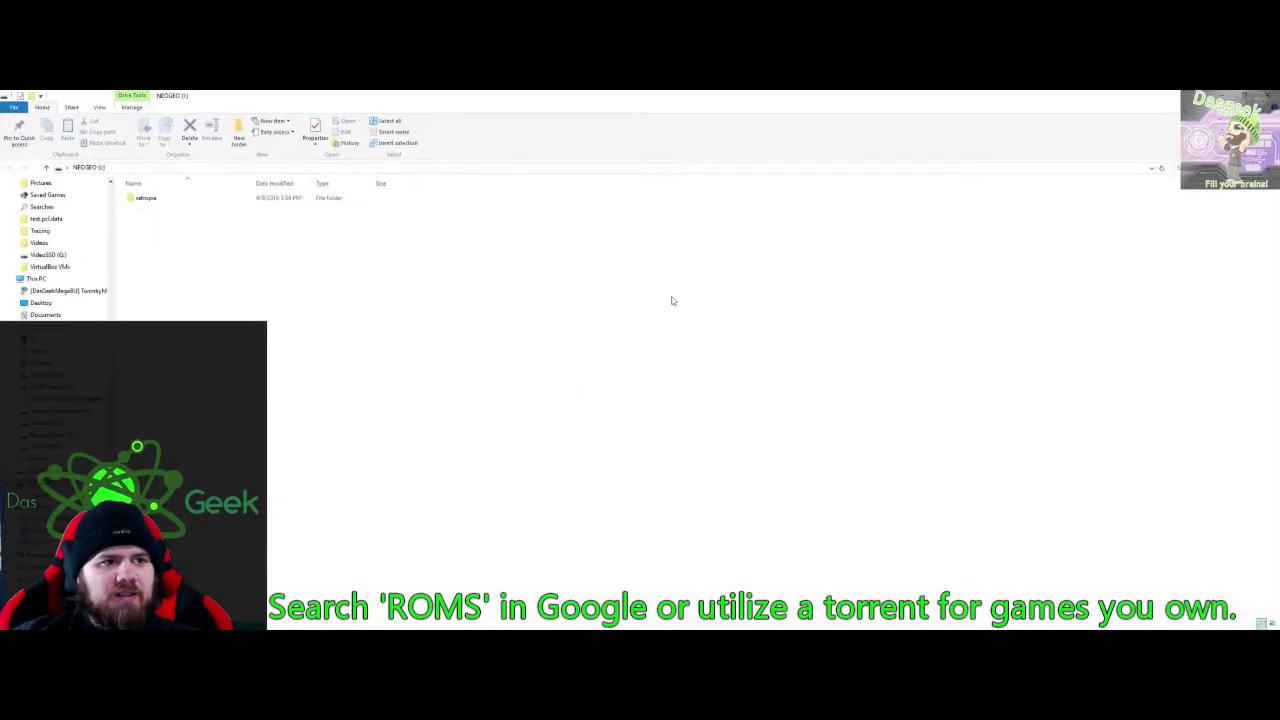
pyautogui.rightClick(175, 242)
pyautogui.click(328, 269)
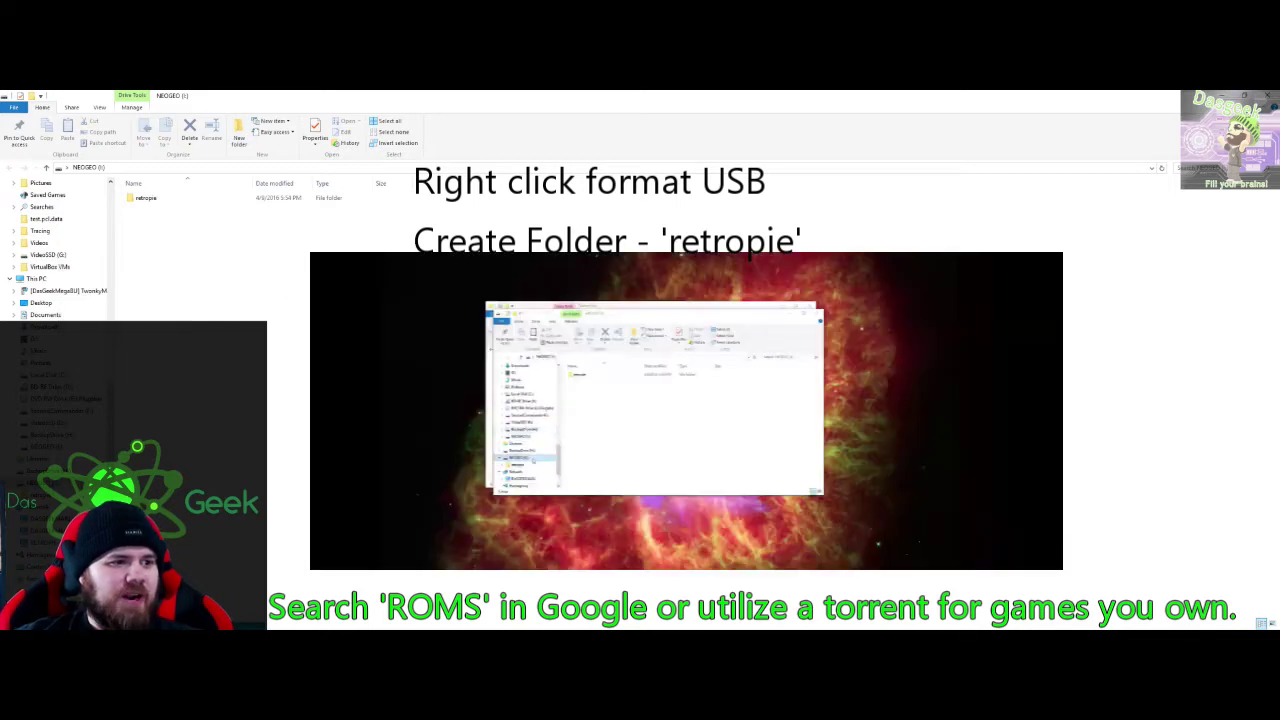
pyautogui.rightClick(48, 483)
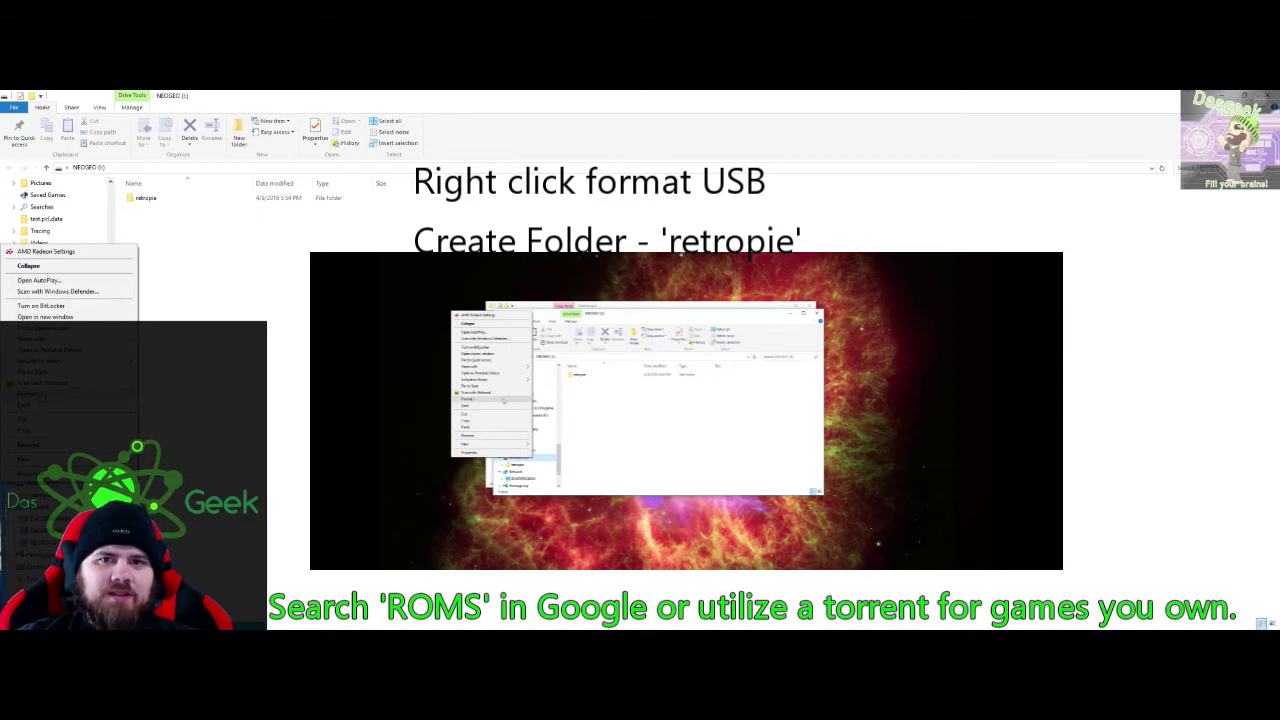
pyautogui.click(150, 224)
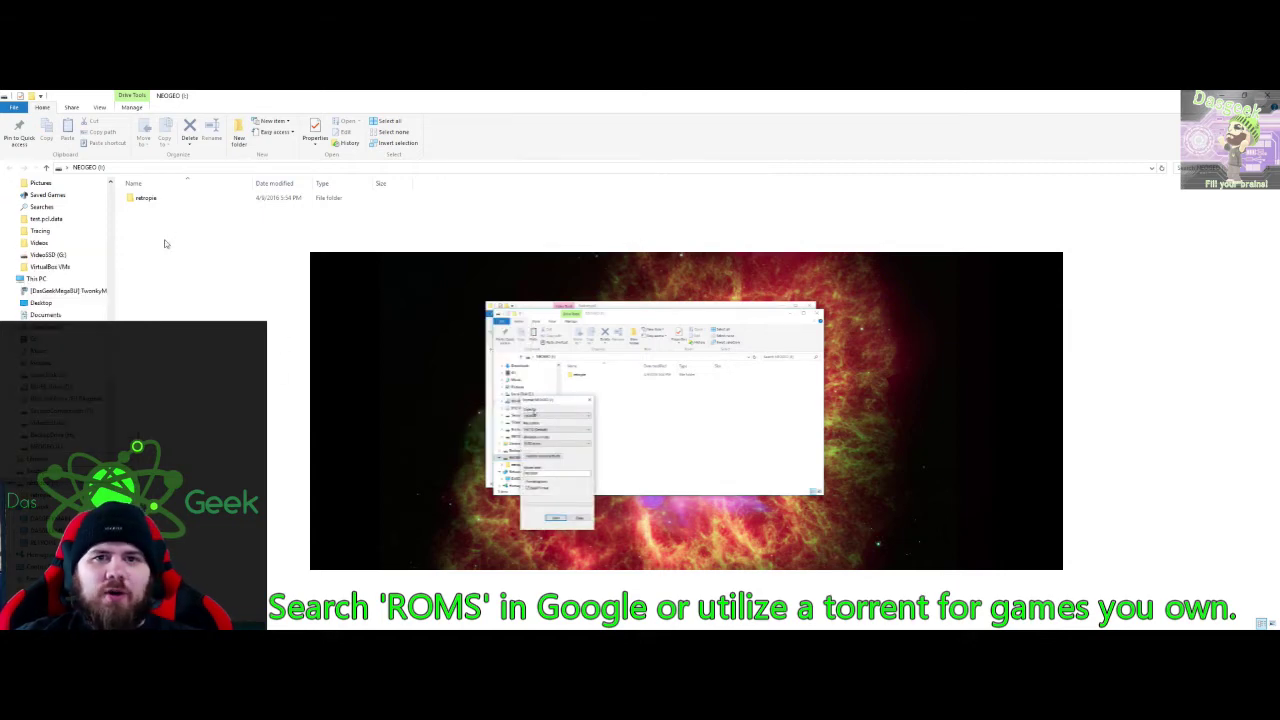
pyautogui.rightClick(126, 237)
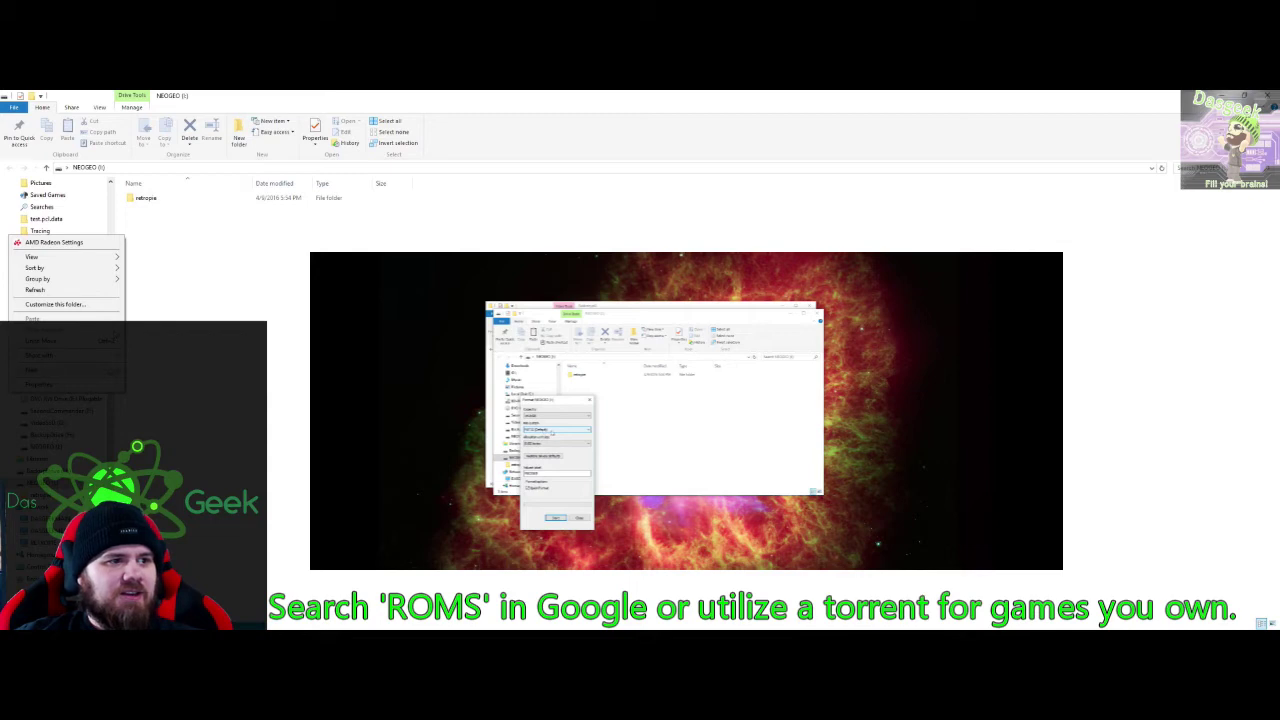
pyautogui.moveTo(110, 371)
pyautogui.click(259, 305)
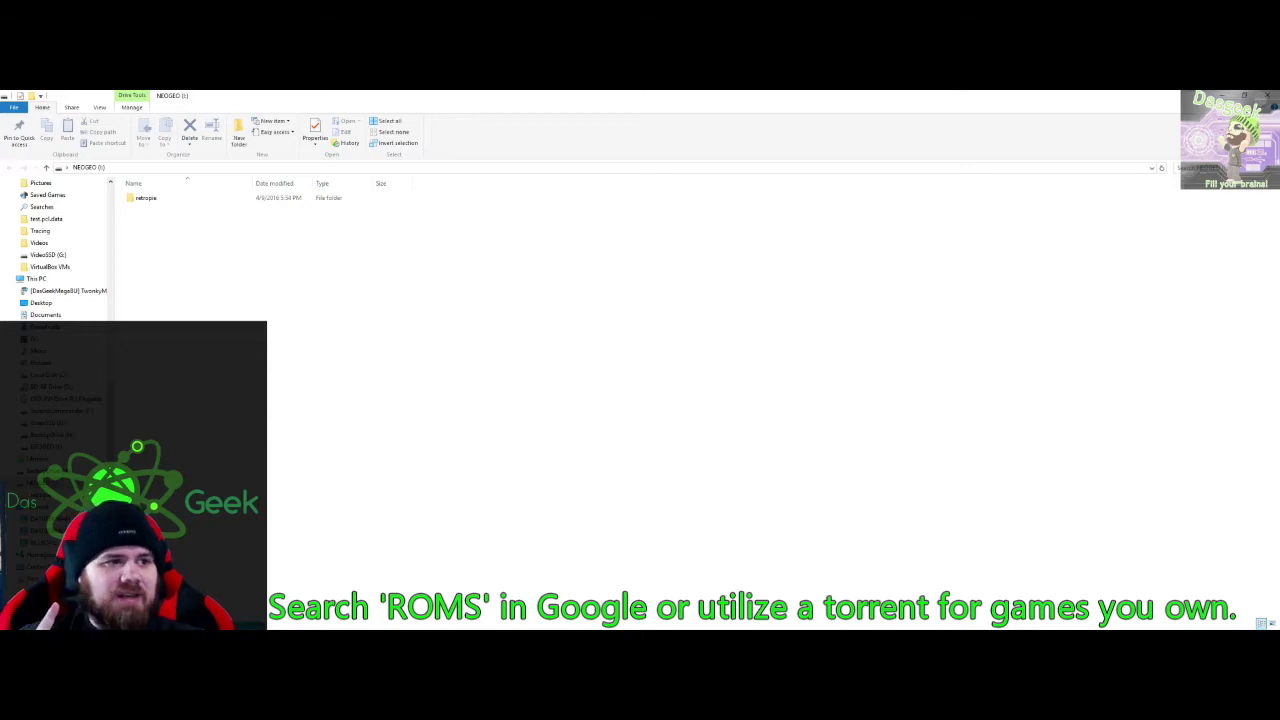
# Open the roms folder inside the retropie folder on the NEOGEO (I:) drive
pyautogui.doubleClick(147, 199)
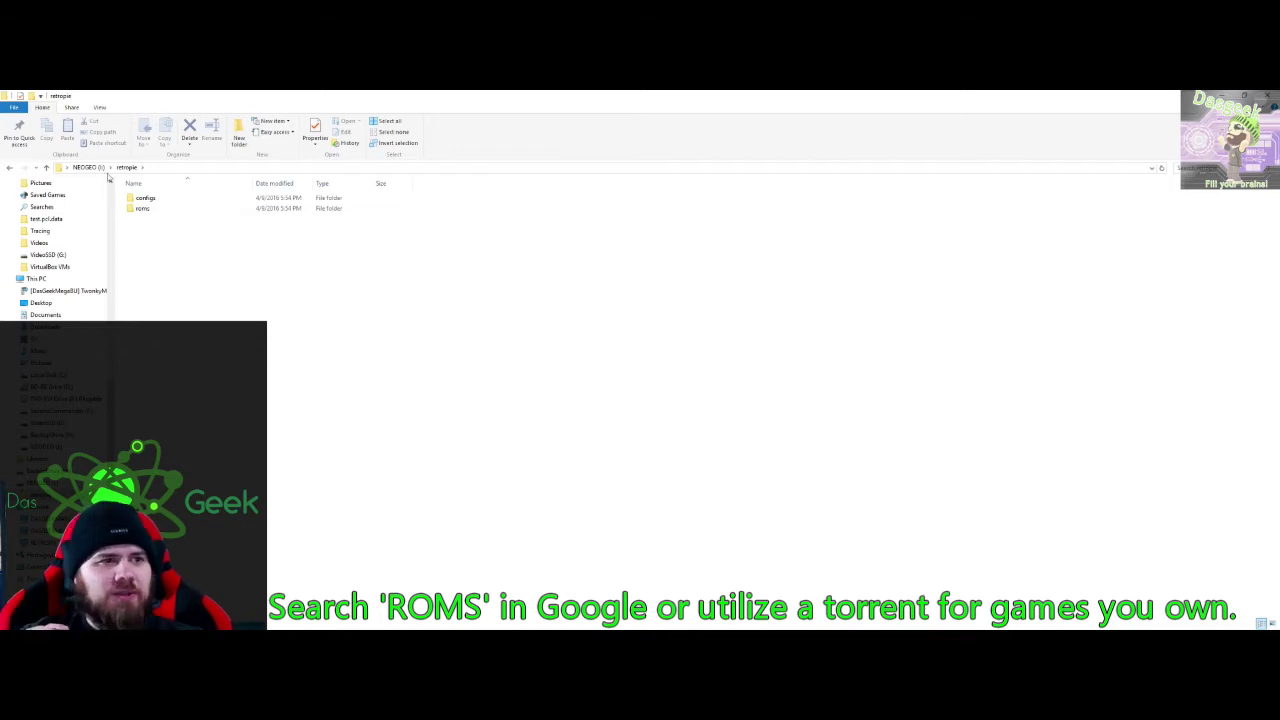
pyautogui.click(143, 212)
pyautogui.doubleClick(143, 212)
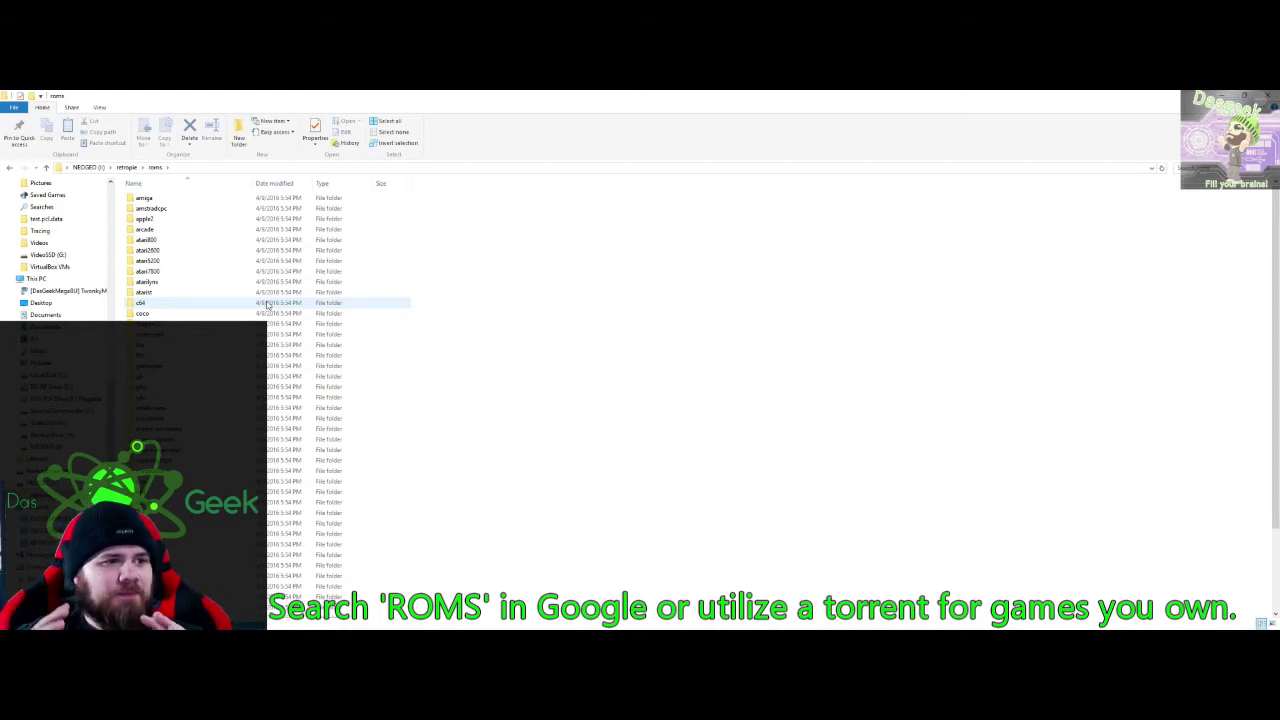
pyautogui.scroll(-1, 371, 388)
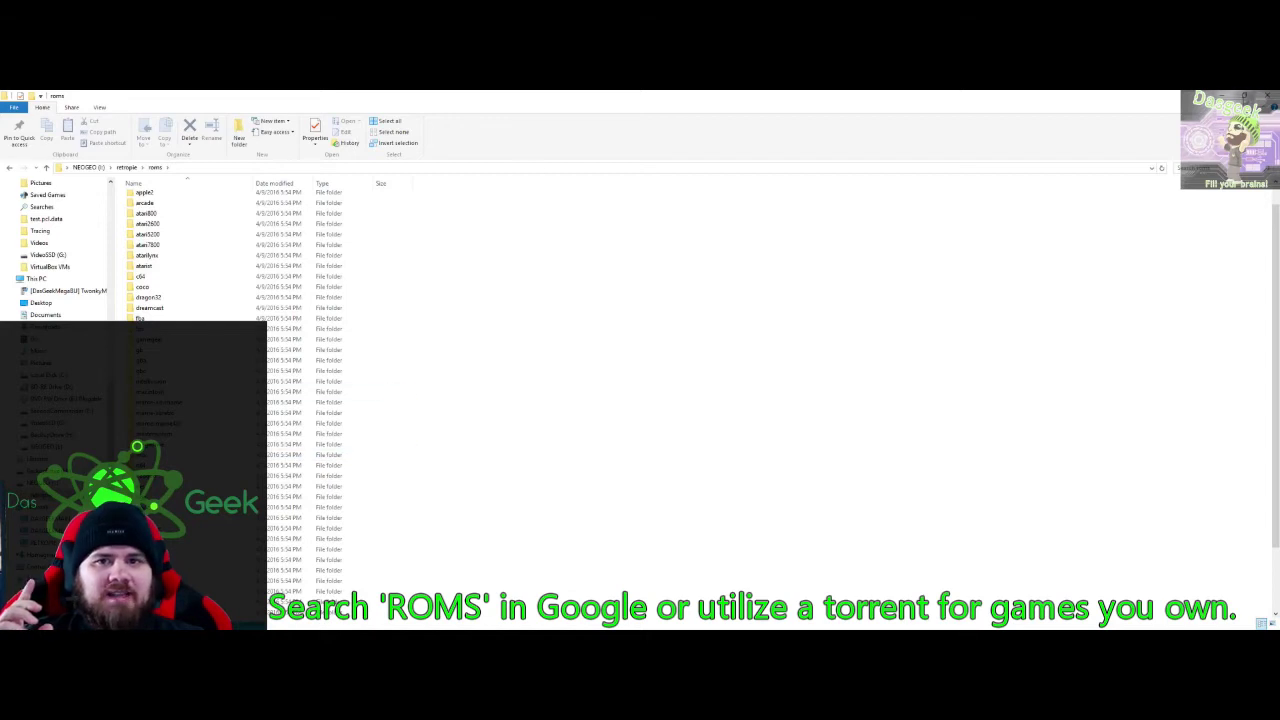
# Restore the window's smaller size and move the Killer Instinct # GB zip file from the desktop into the gb folder under roms
pyautogui.click(1244, 95)
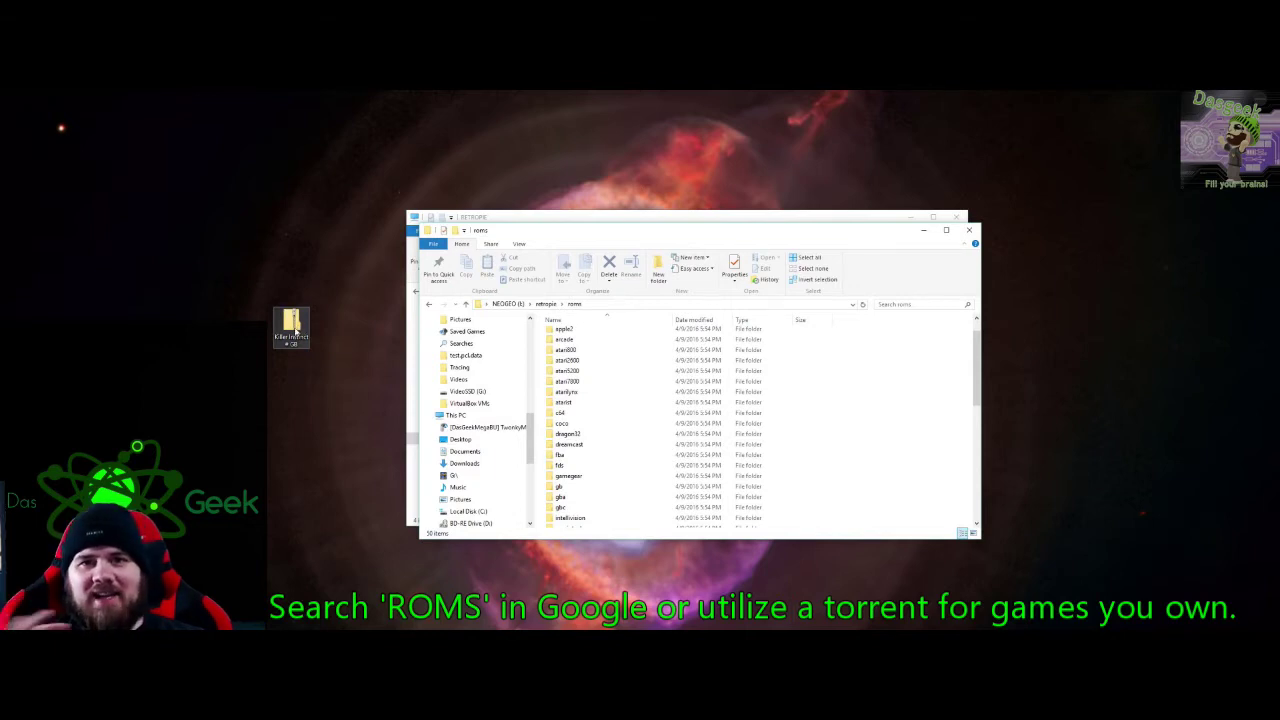
pyautogui.rightClick(296, 332)
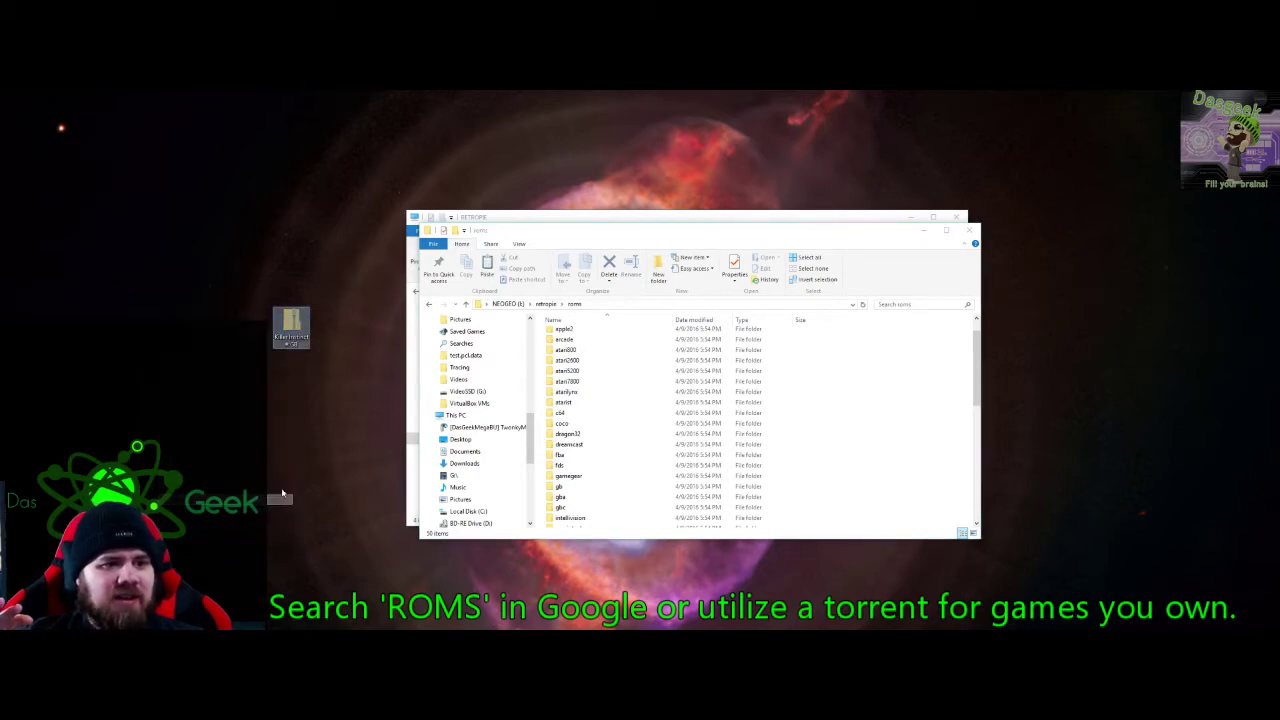
pyautogui.scroll(-1, 600, 381)
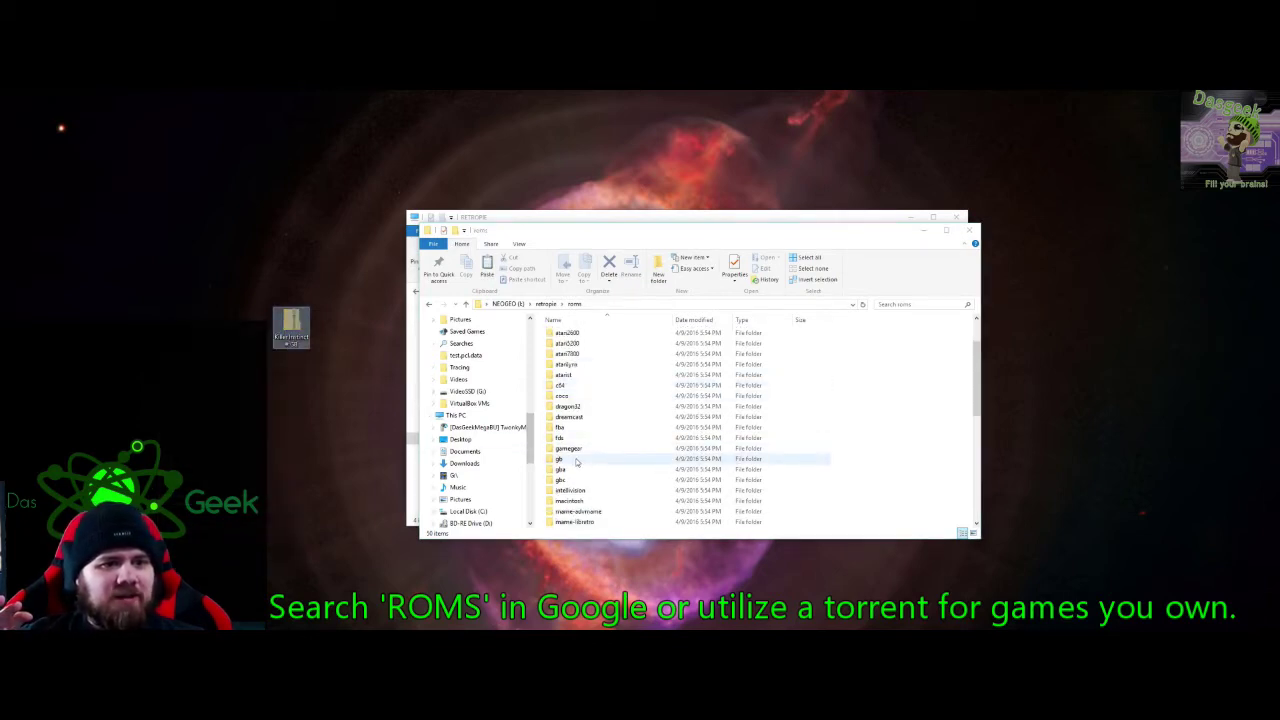
pyautogui.doubleClick(576, 461)
pyautogui.rightClick(569, 366)
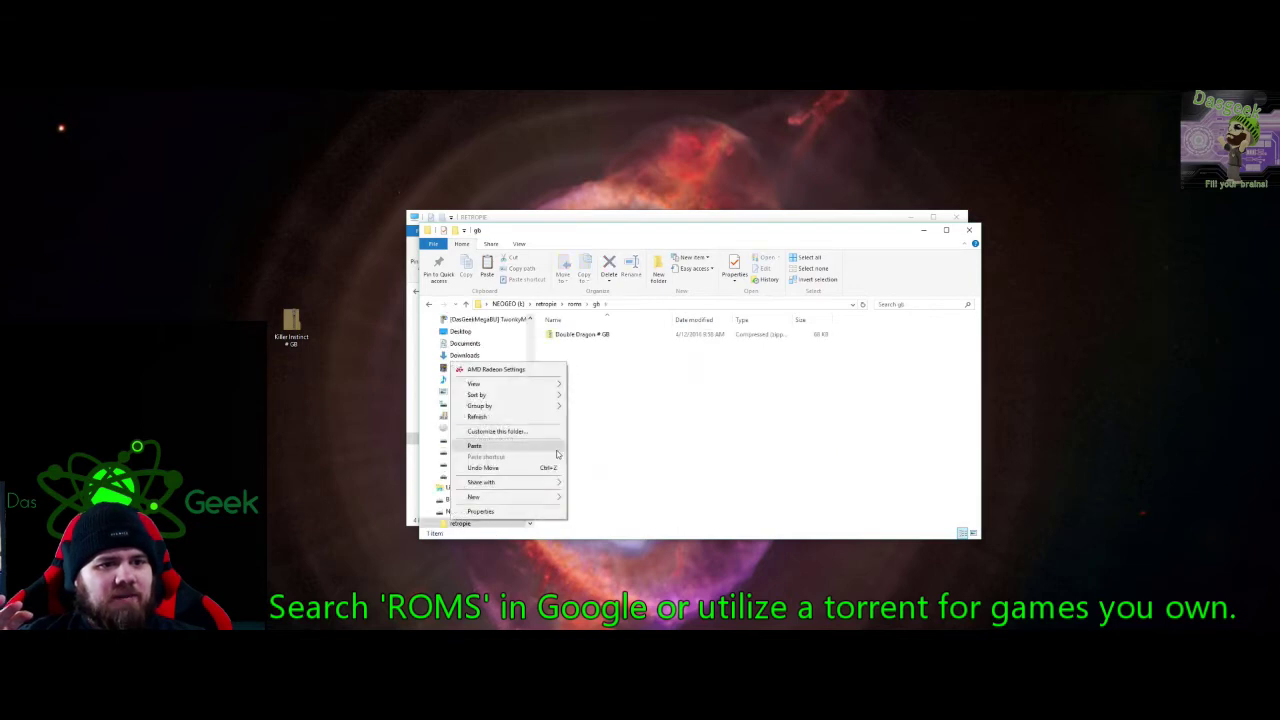
pyautogui.click(555, 448)
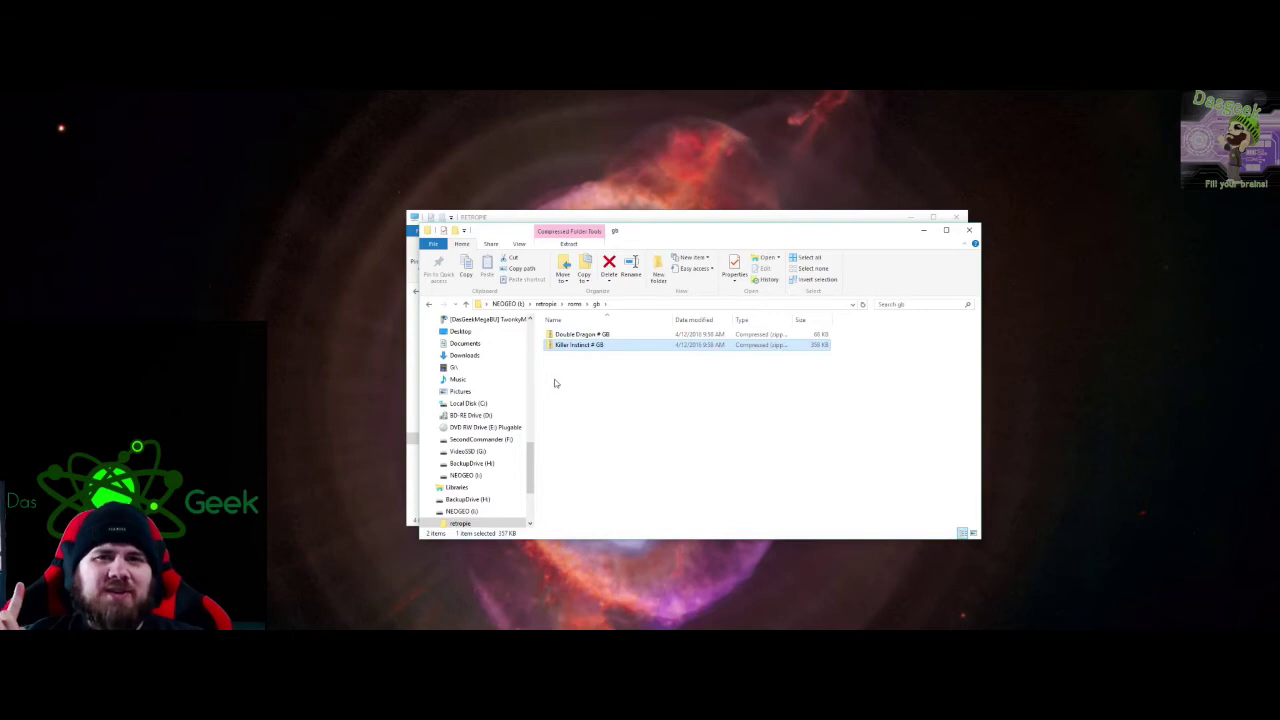
# Go to the RETROPIE network computer and open the gb folder inside its roms share
pyautogui.scroll(-2, 535, 402)
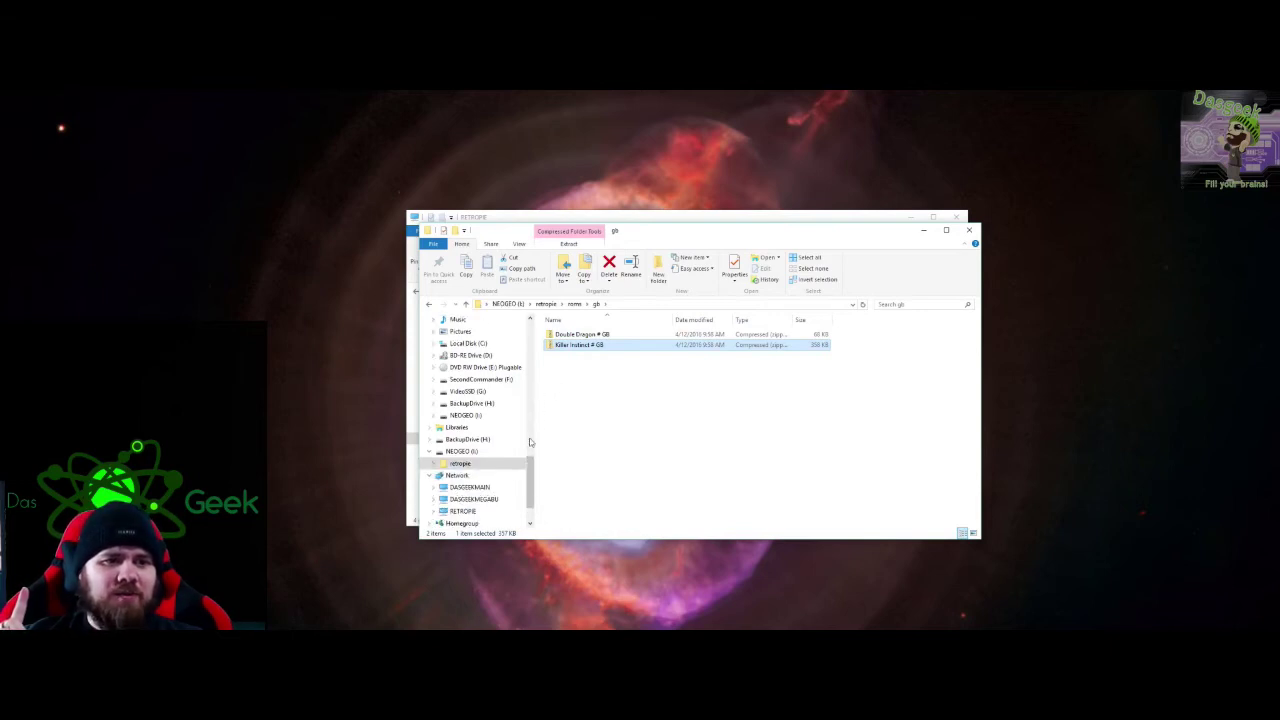
pyautogui.click(491, 512)
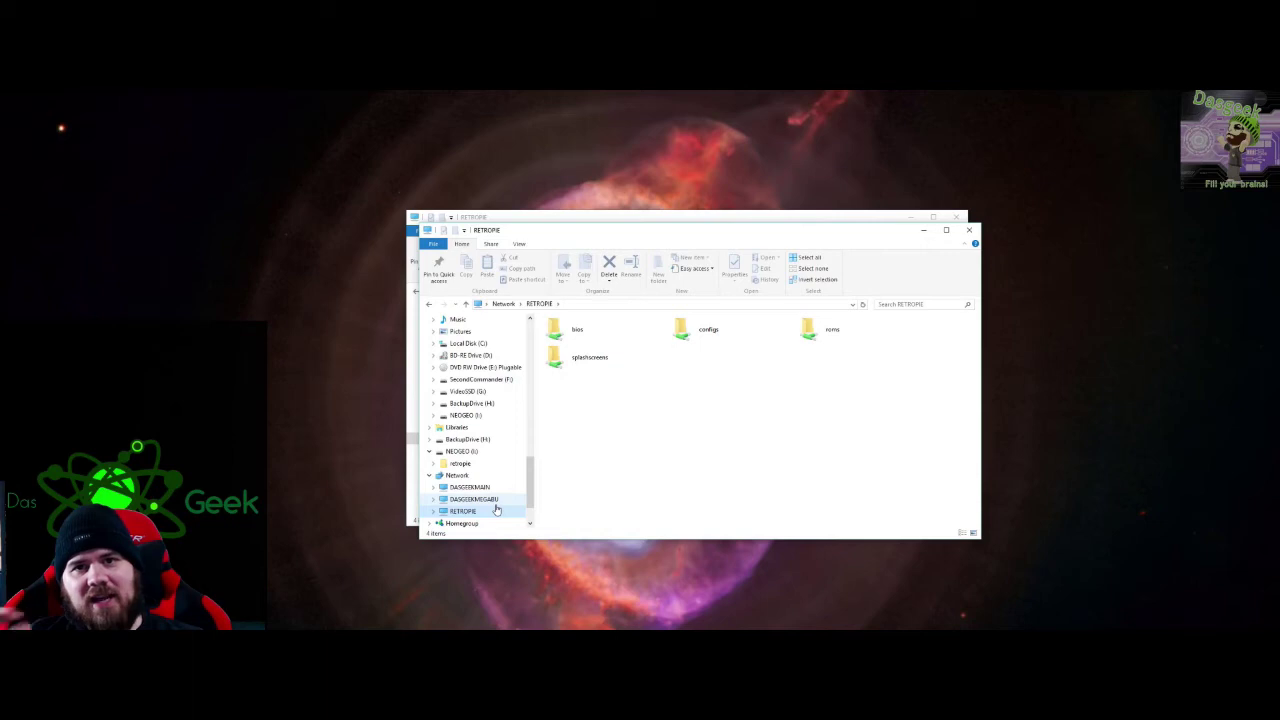
pyautogui.click(432, 512)
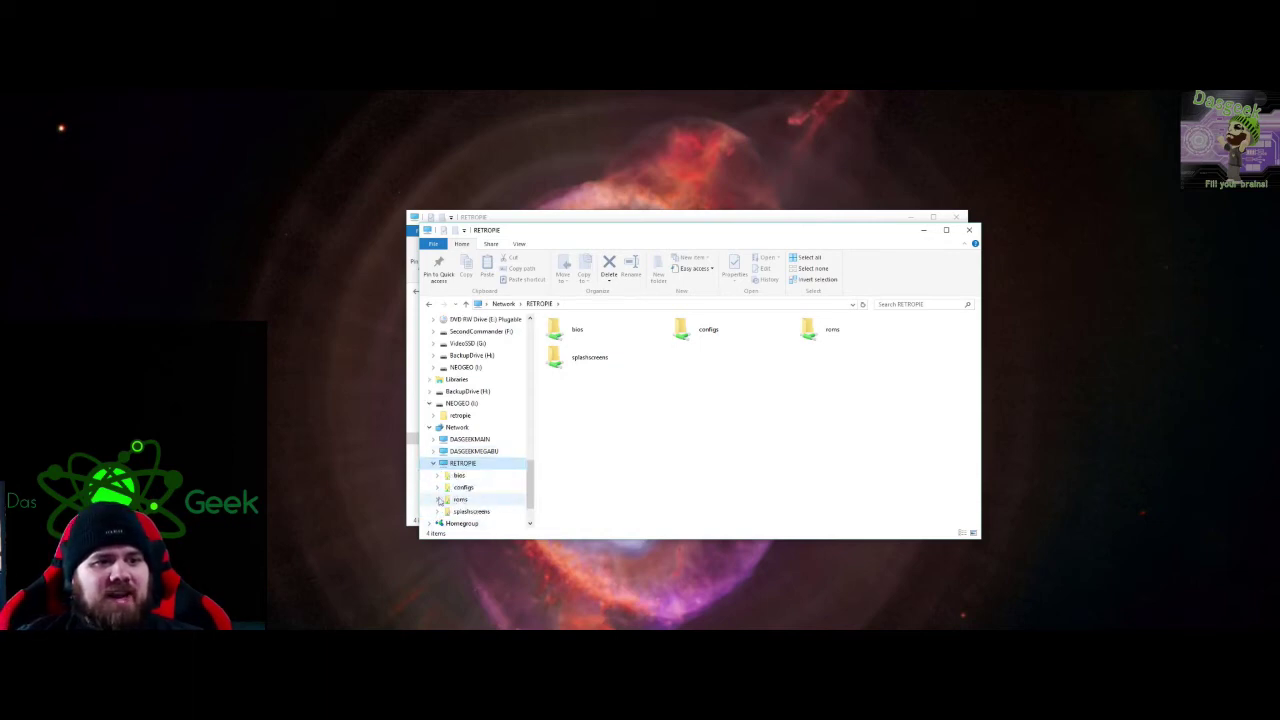
pyautogui.click(437, 500)
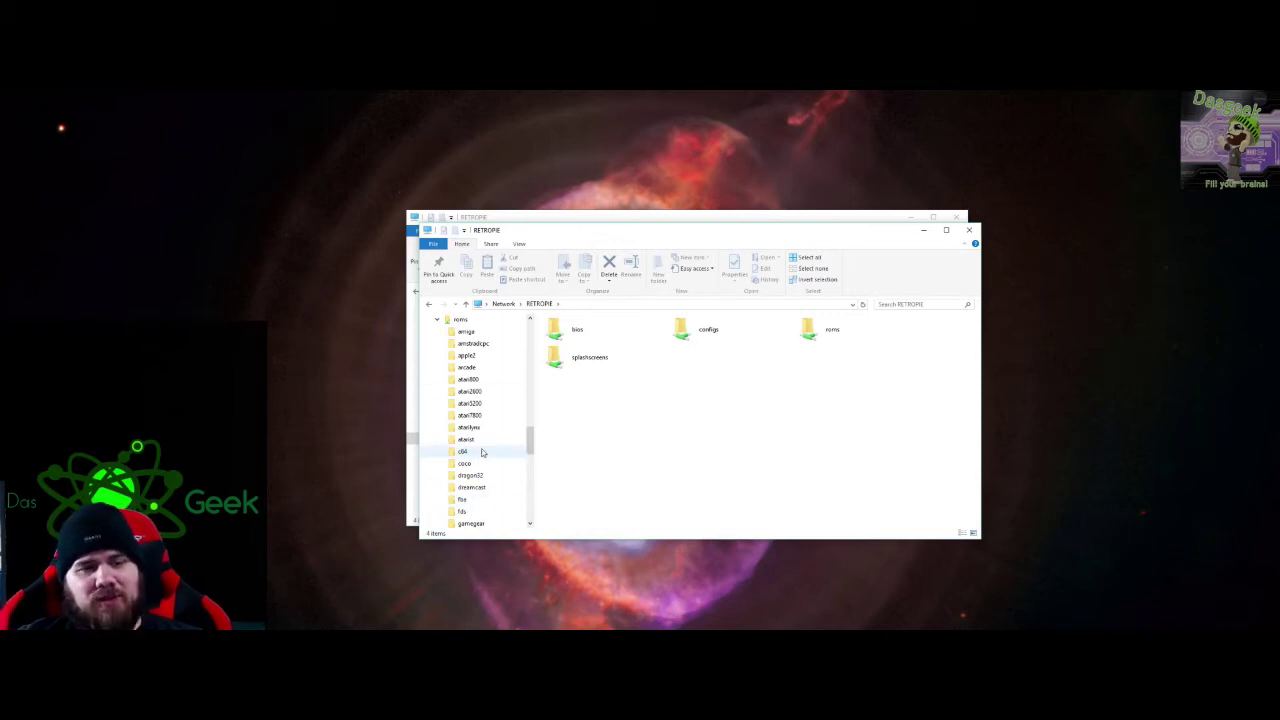
pyautogui.scroll(-1, 466, 463)
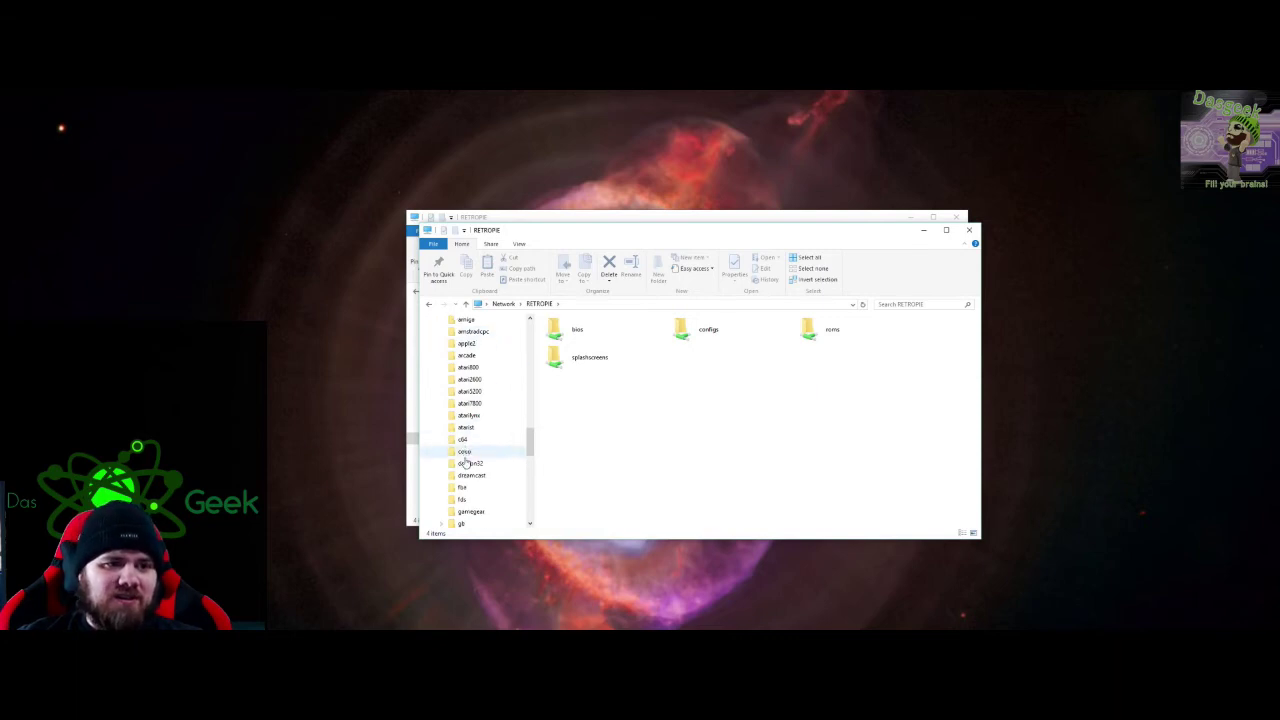
pyautogui.scroll(-1, 474, 505)
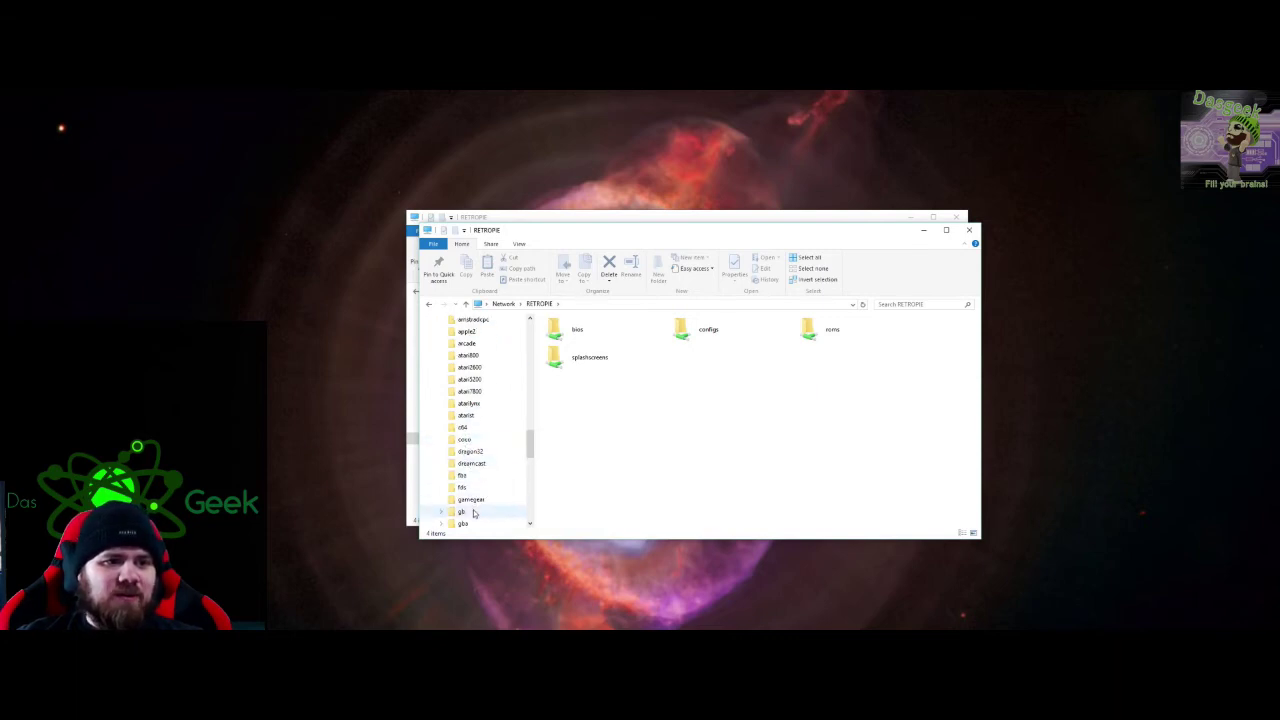
pyautogui.click(462, 511)
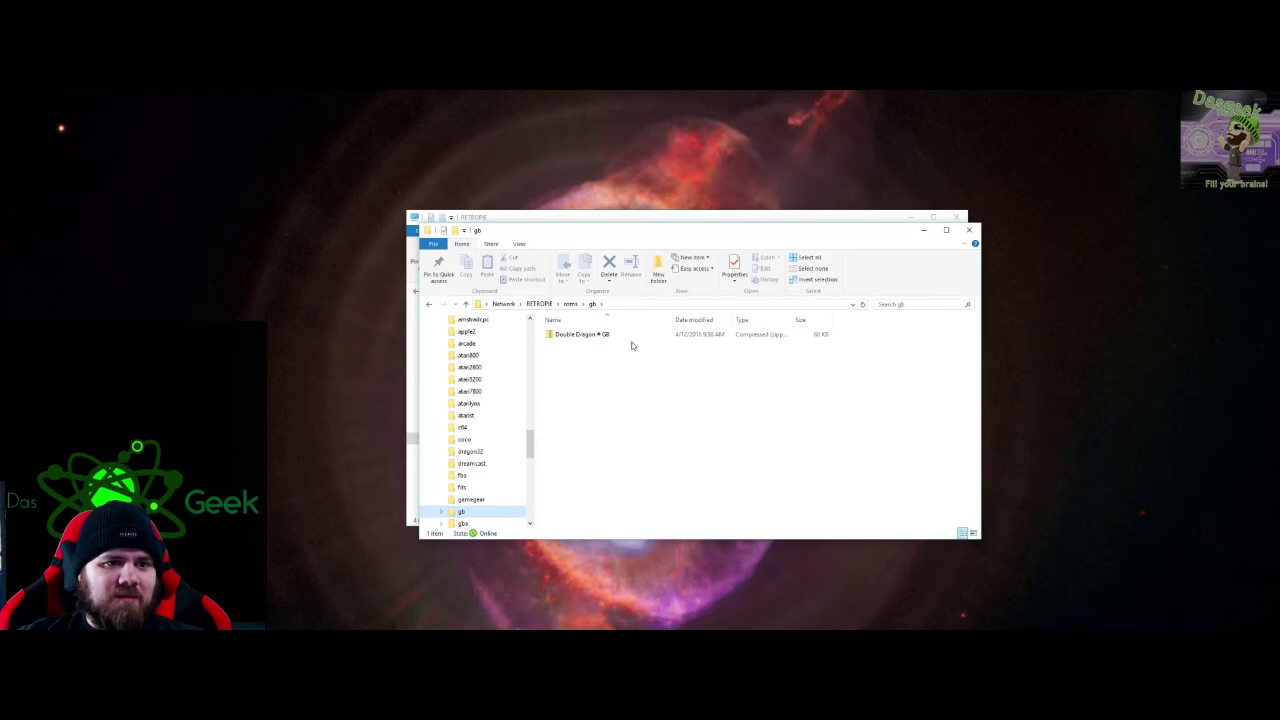
# Set the network gb window aside and open retropie > roms > gb on the NEOGEO (I:) drive in the other window
pyautogui.moveTo(618, 240); pyautogui.dragTo(798, 378)
pyautogui.click(535, 374)
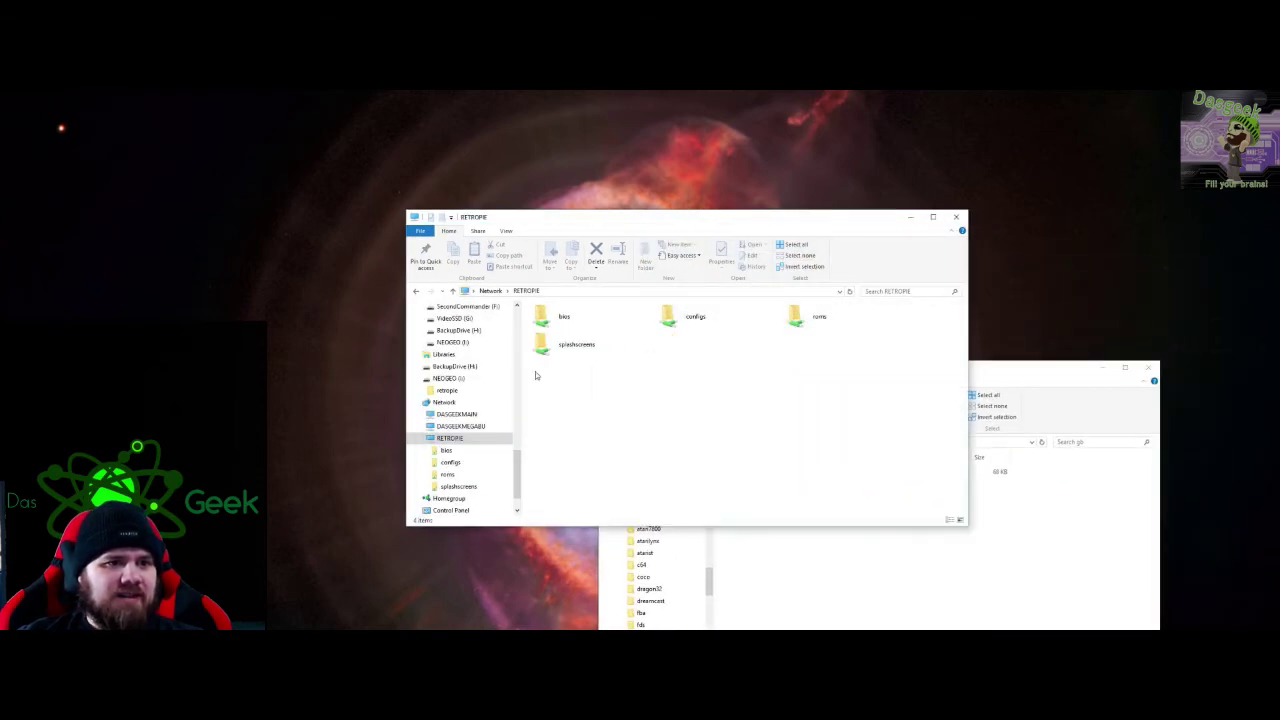
pyautogui.scroll(1, 458, 390)
pyautogui.click(452, 378)
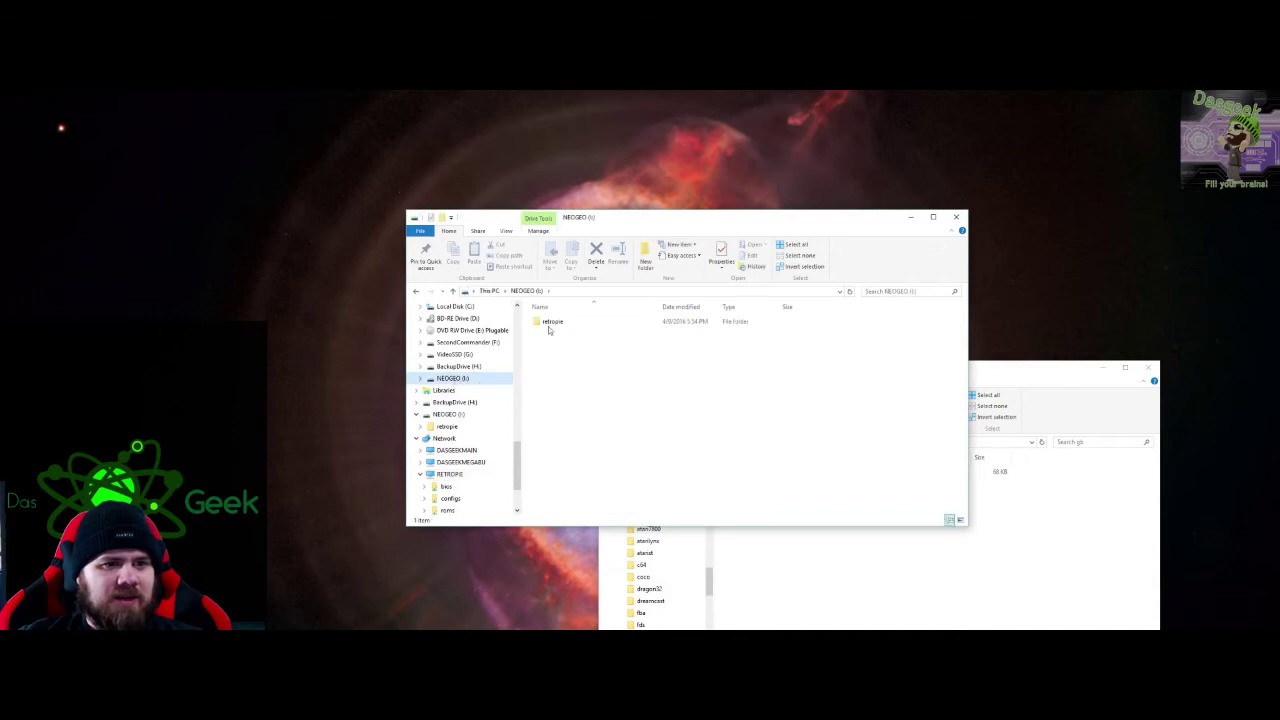
pyautogui.doubleClick(546, 323)
pyautogui.doubleClick(550, 332)
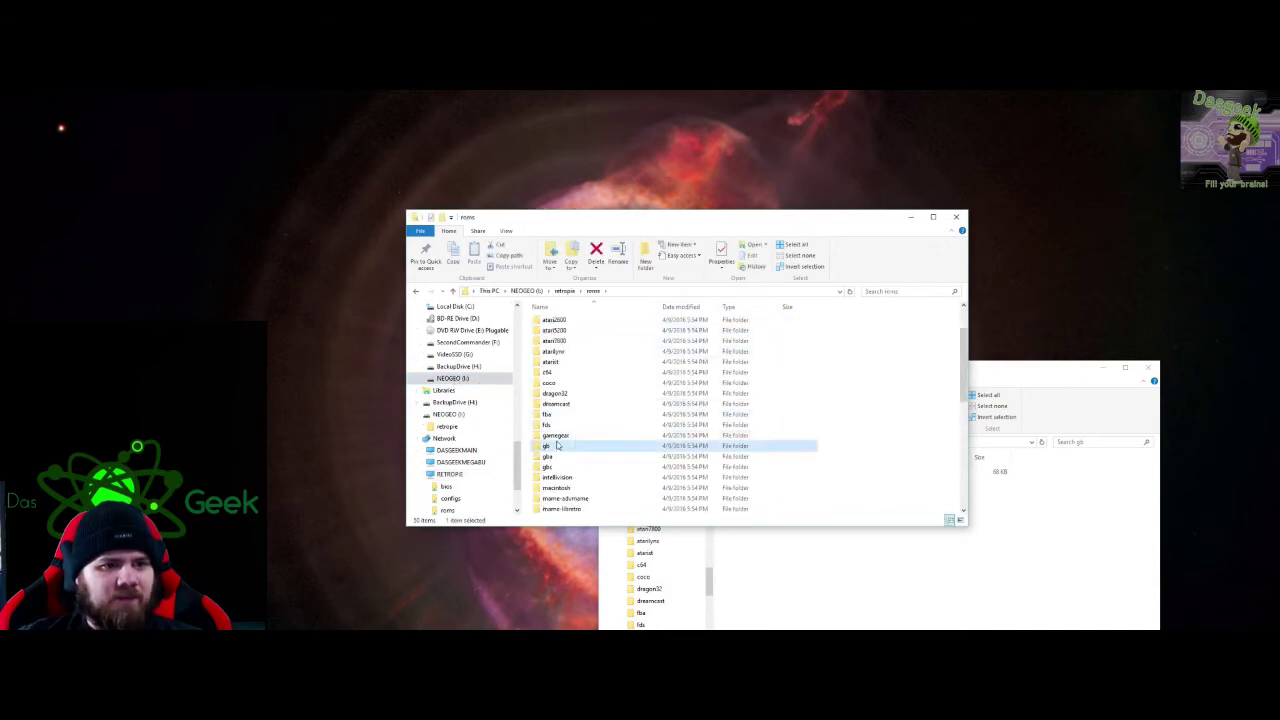
pyautogui.doubleClick(557, 446)
# Move the Killer Instinct # GB zip file from the NEOGEO drive's gb folder into the RETROPIE network gb folder
pyautogui.click(565, 334)
pyautogui.rightClick(565, 340)
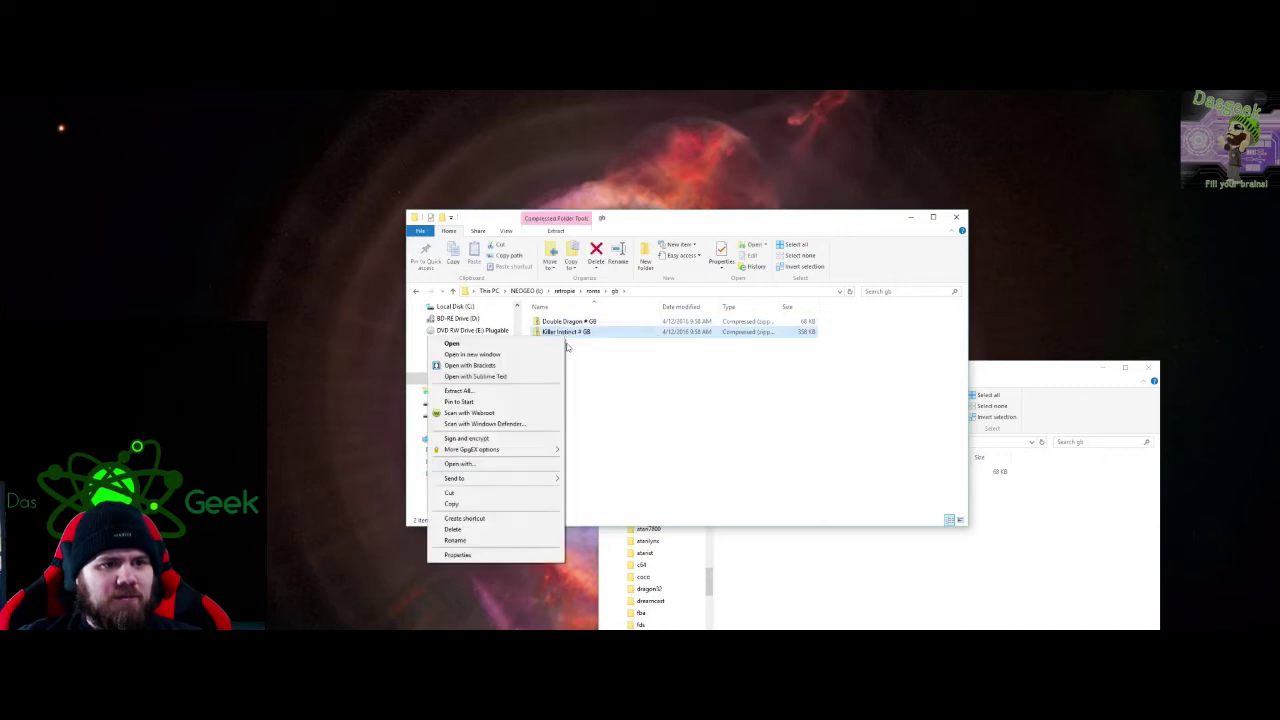
pyautogui.click(783, 584)
pyautogui.rightClick(553, 338)
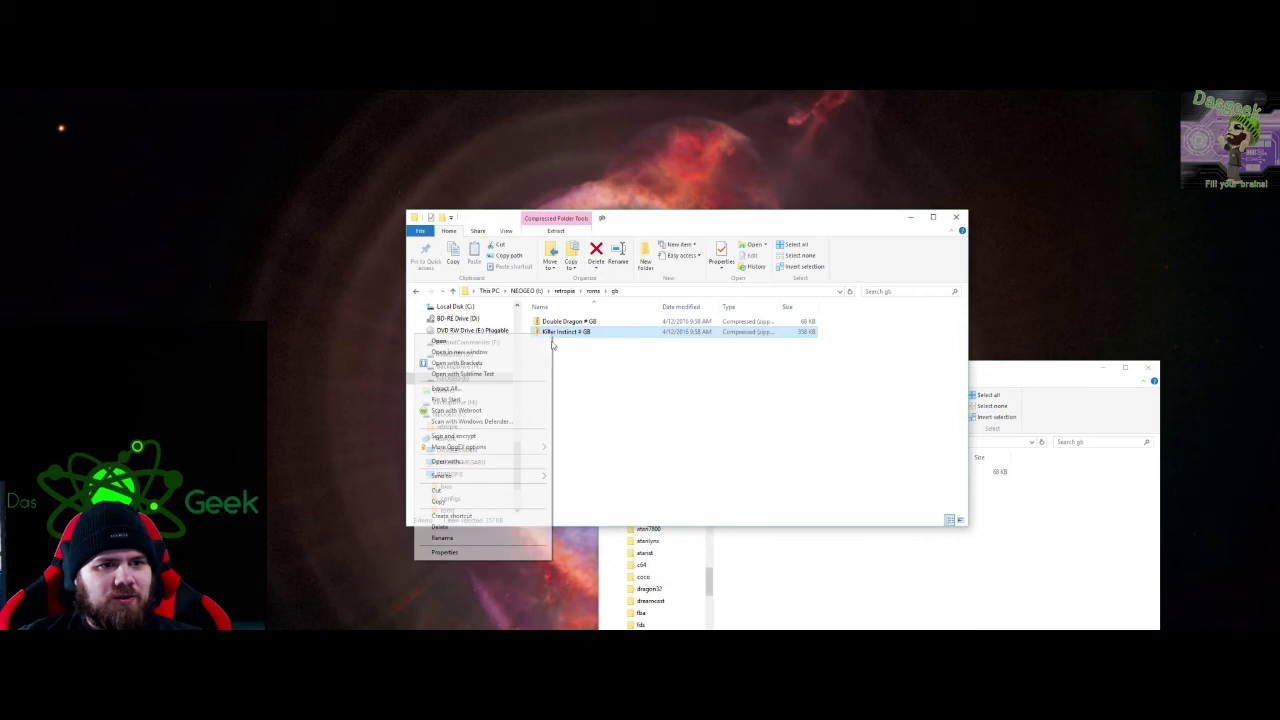
pyautogui.click(510, 491)
pyautogui.click(752, 553)
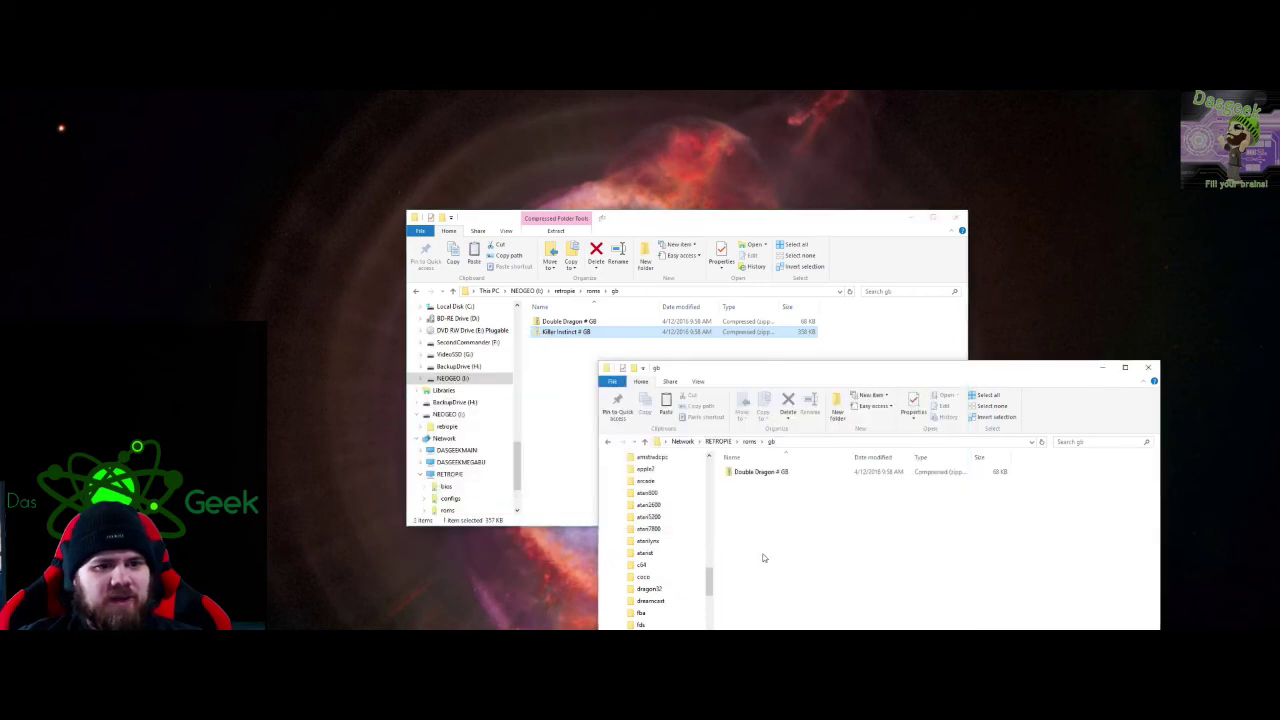
pyautogui.rightClick(735, 496)
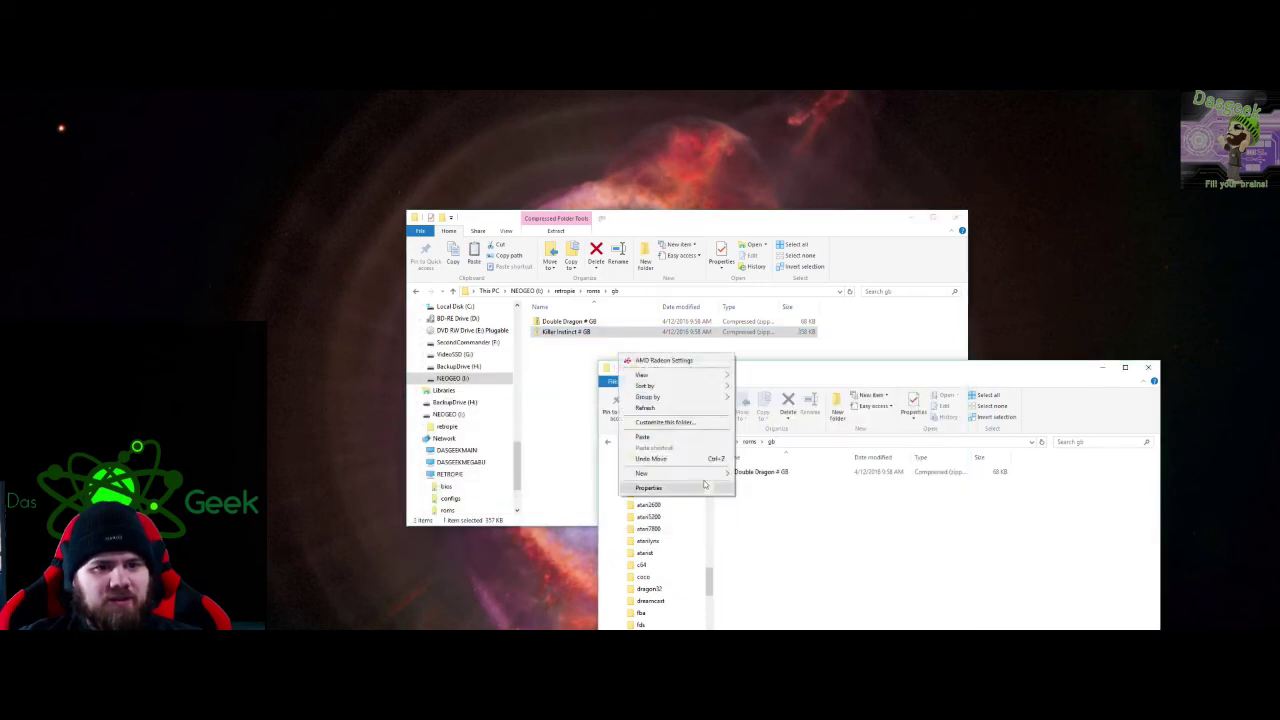
pyautogui.click(667, 437)
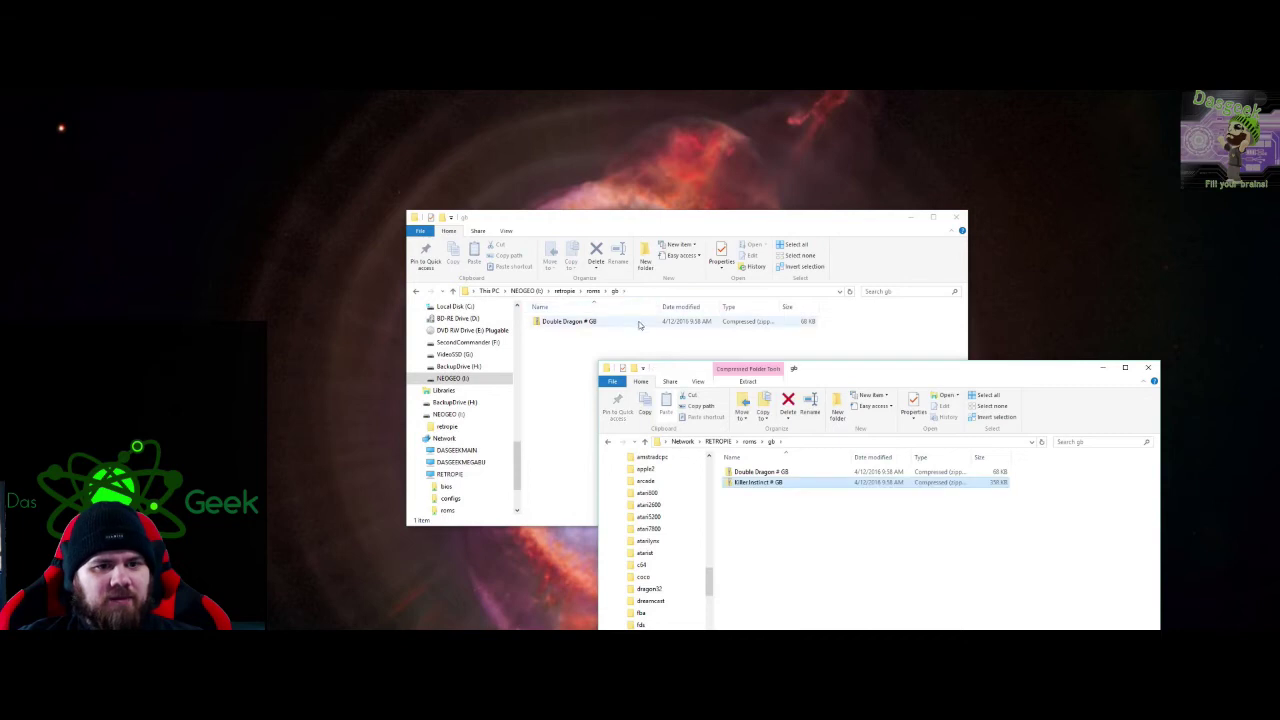
pyautogui.moveTo(843, 374); pyautogui.dragTo(603, 161)
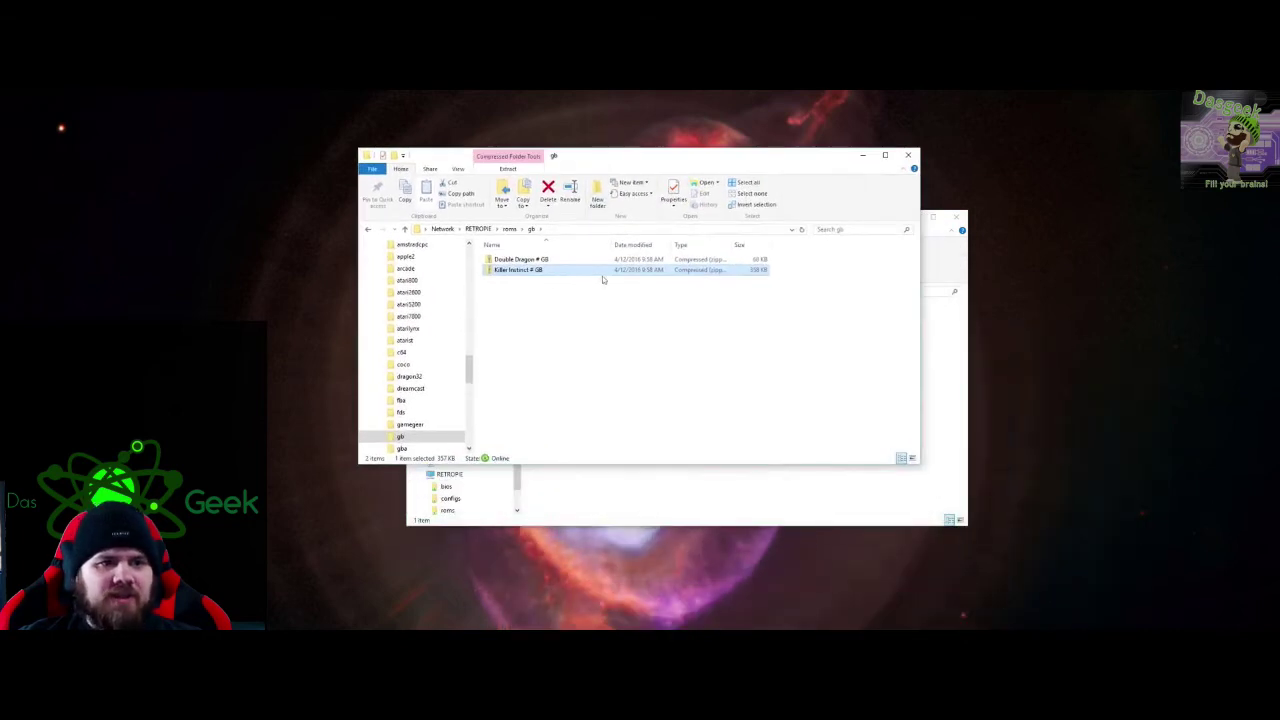
pyautogui.scroll(3, 426, 307)
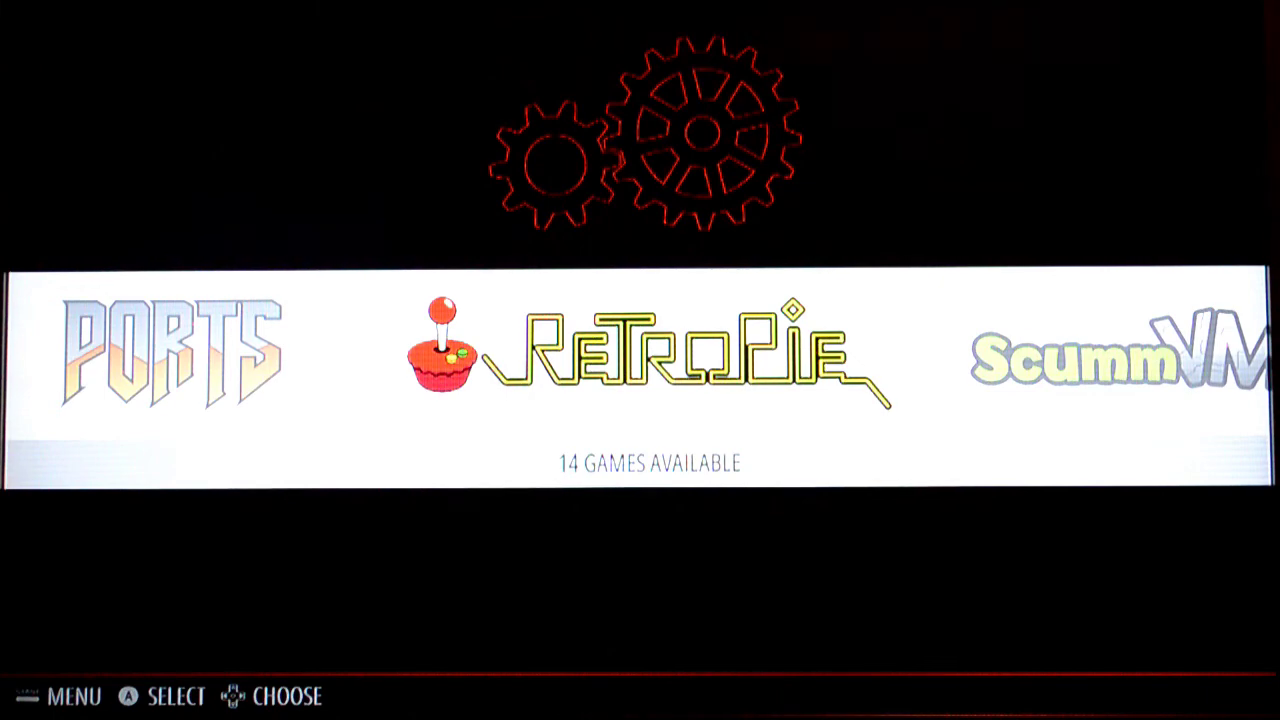
# Restart EmulationStation from the quit options so it reloads the game list
pyautogui.press('Return')
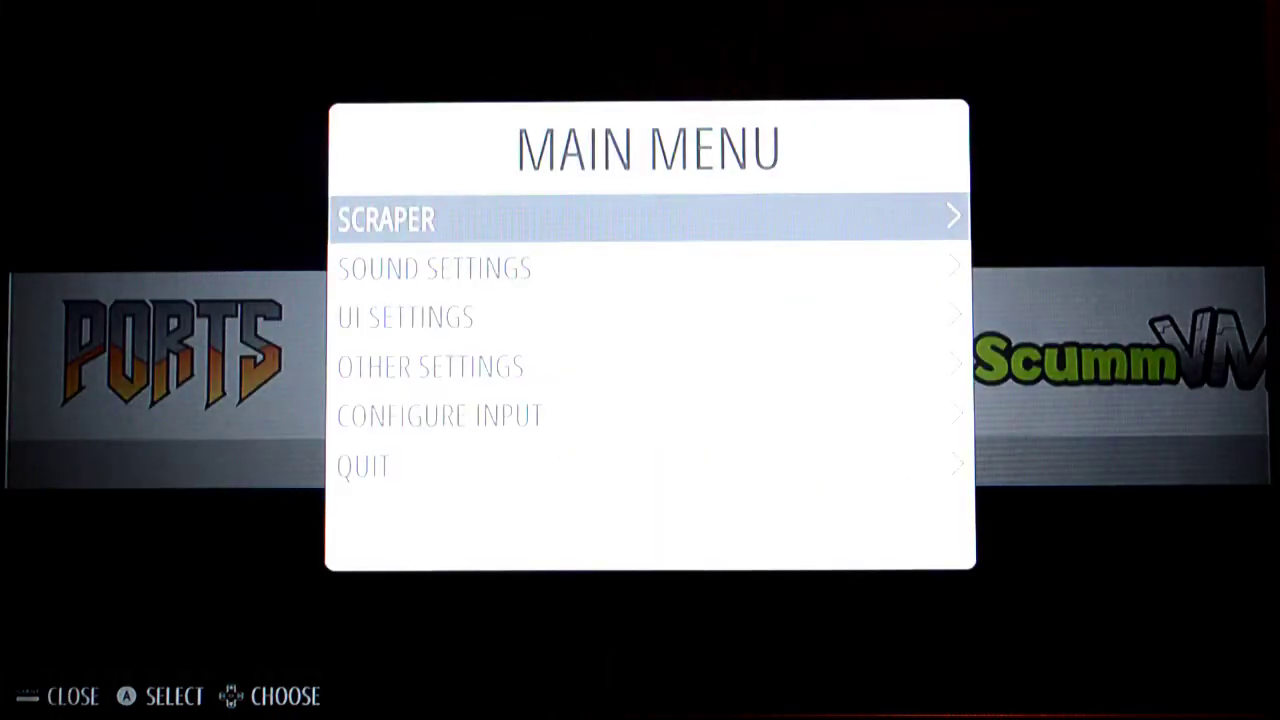
pyautogui.press('Down')
pyautogui.press('Down')
pyautogui.press('Down')
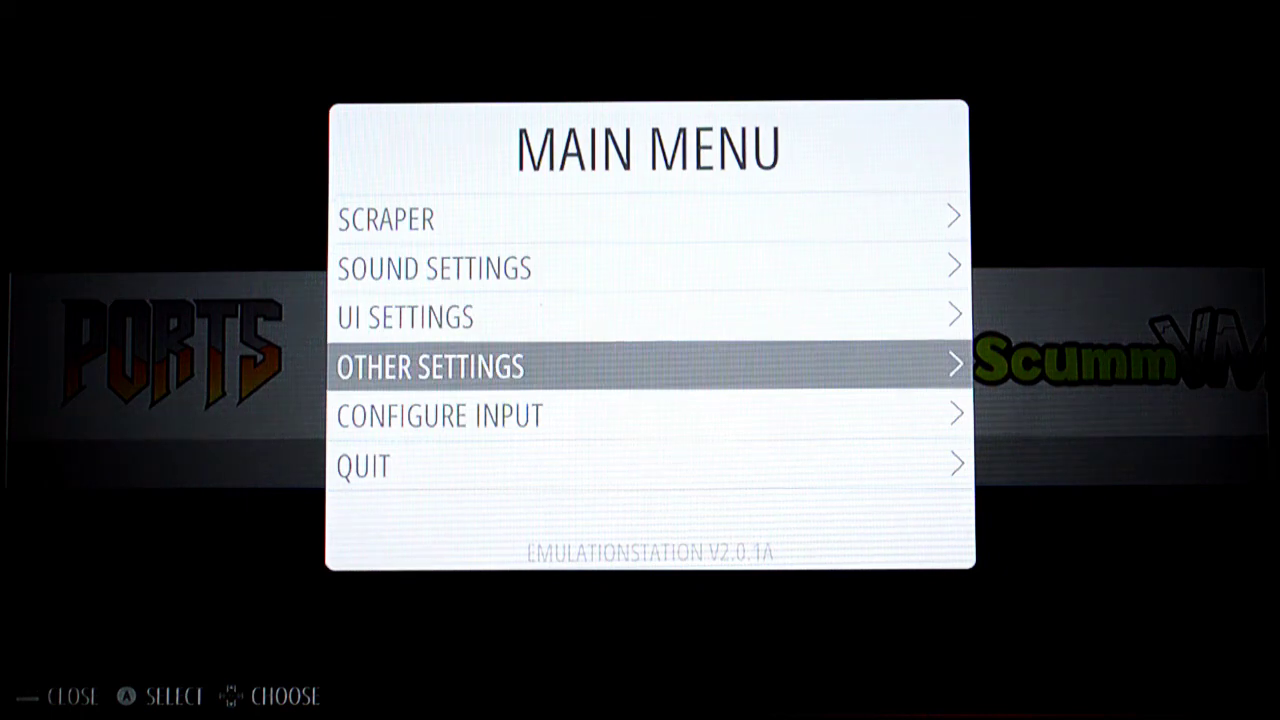
pyautogui.press('Down')
pyautogui.press('Down')
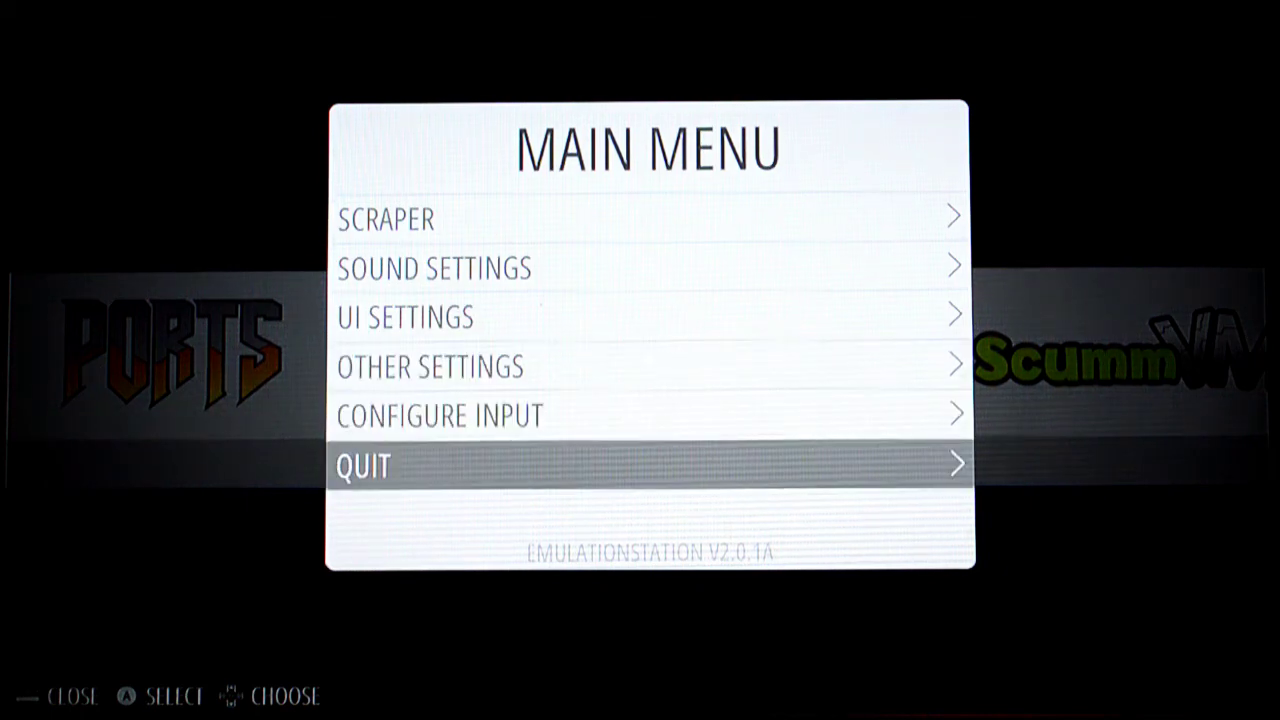
pyautogui.press('Return')
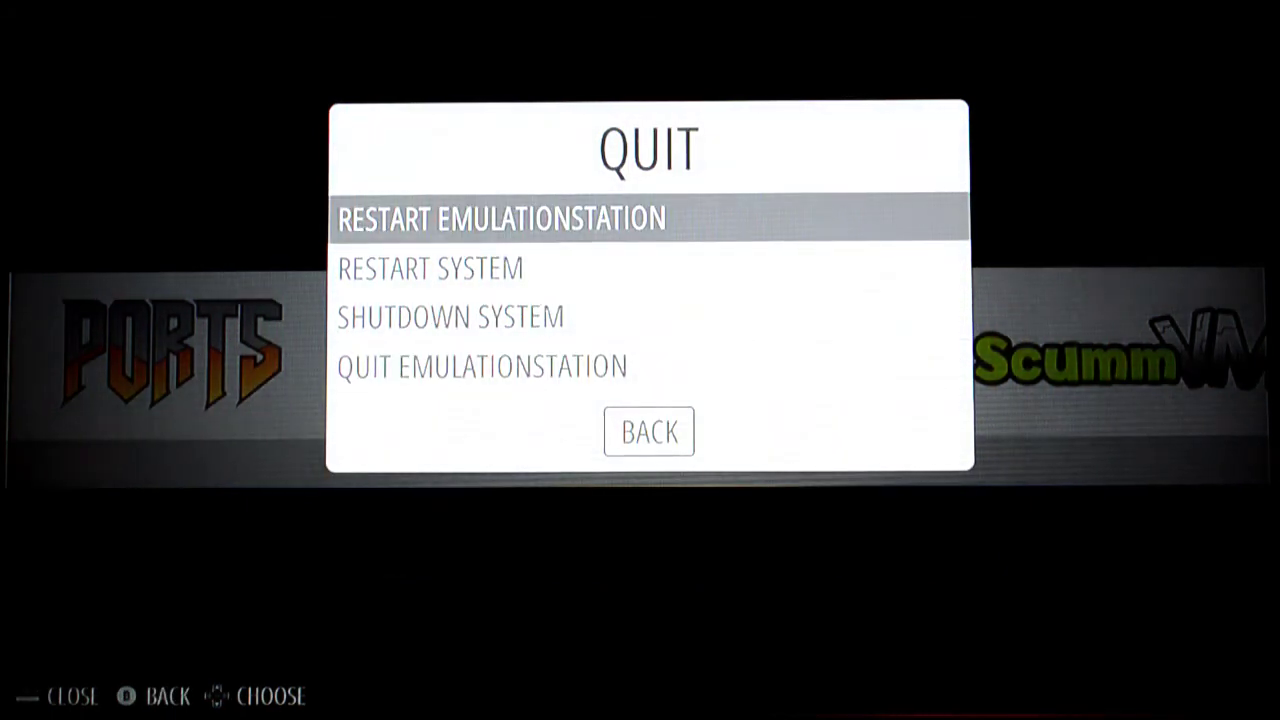
pyautogui.press('Return')
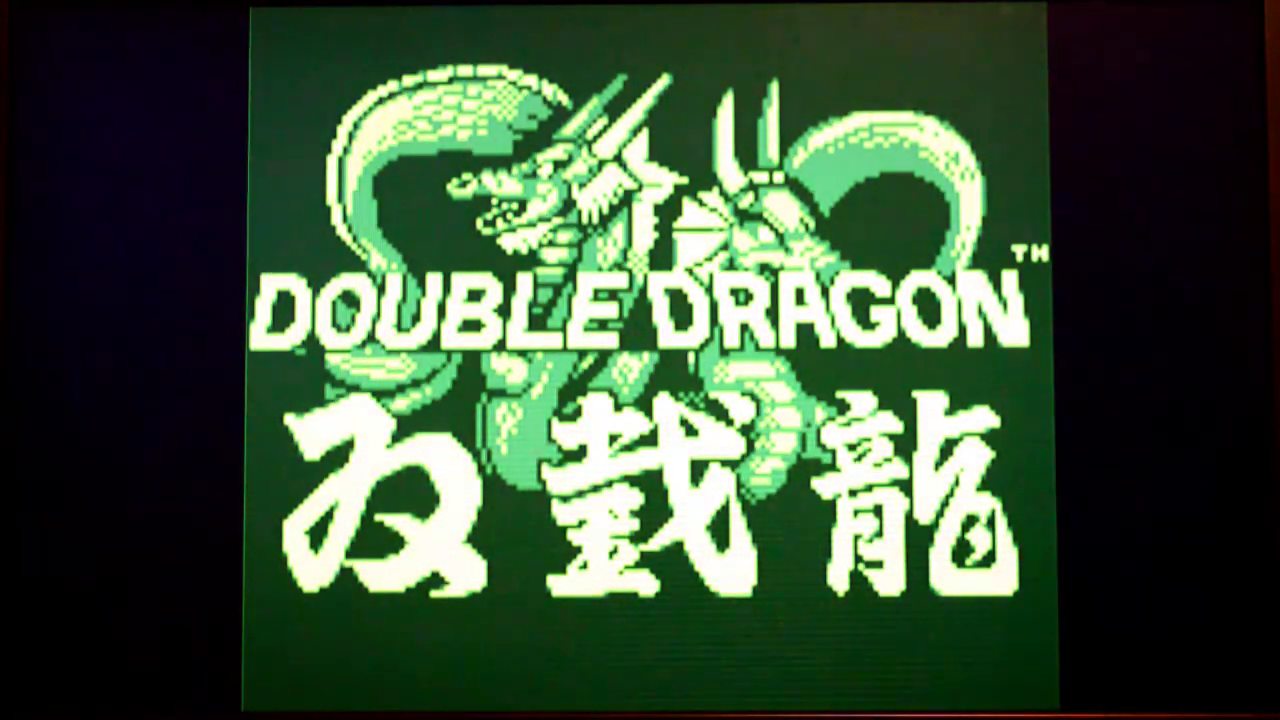
# Start a one-player Mode A game in Double Dragon to test the transferred ROM
pyautogui.press('Return')
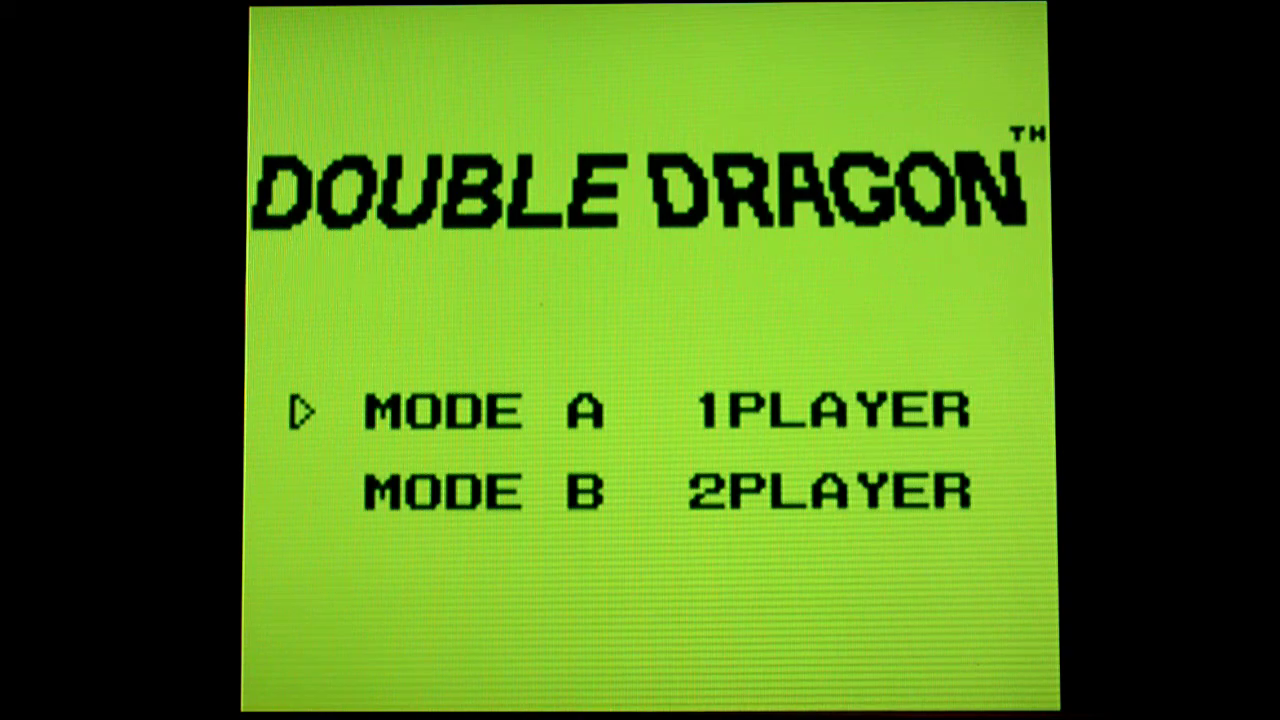
pyautogui.press('Return')
pyautogui.press('Left')
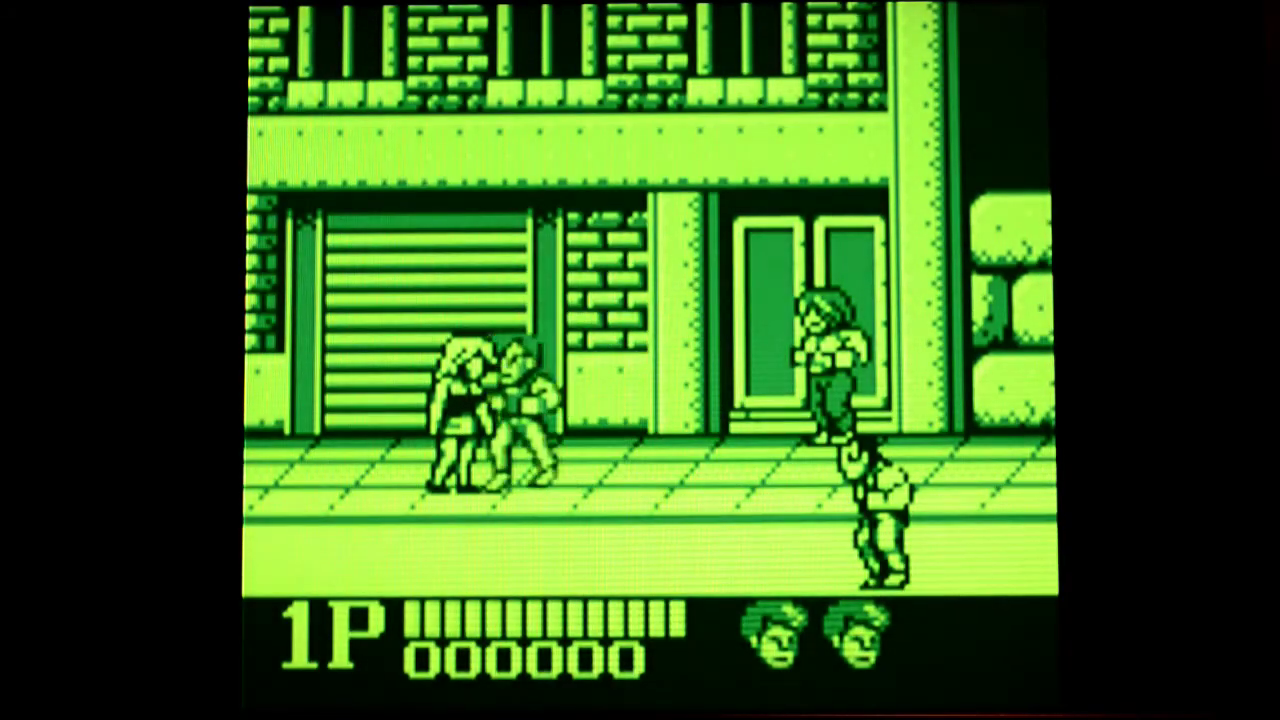
pyautogui.press('Right')
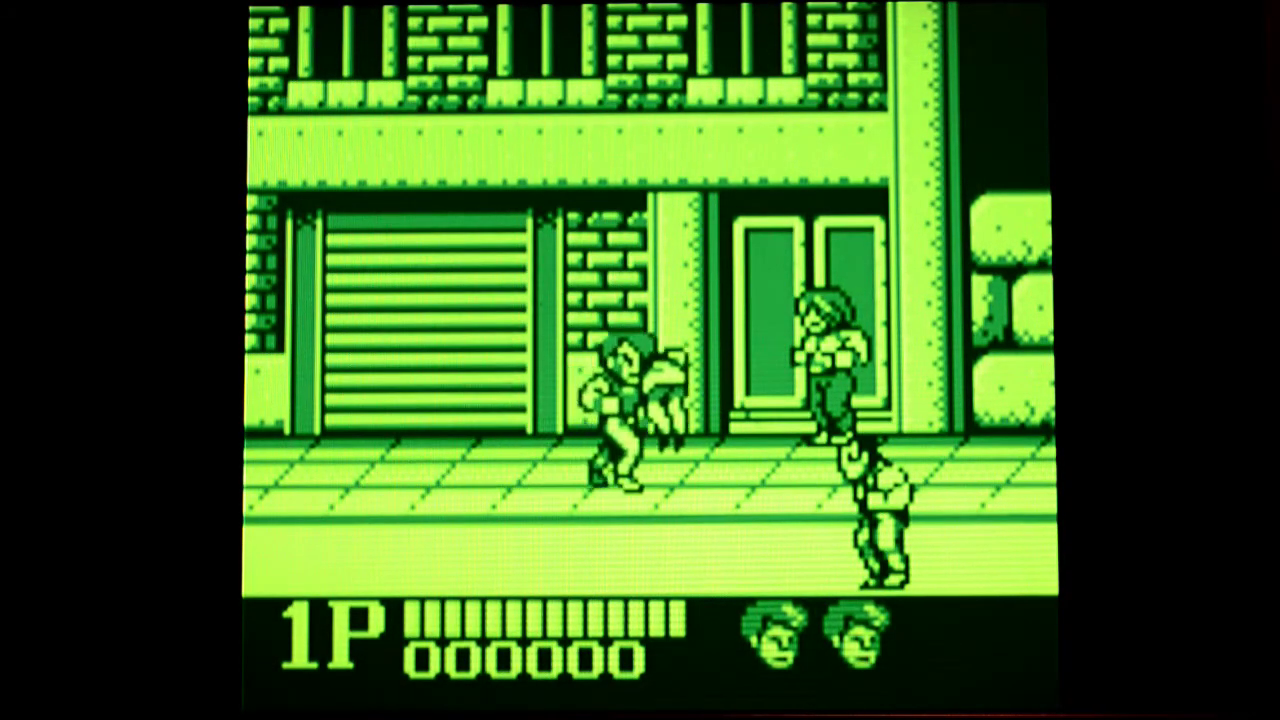
pyautogui.press('Right')
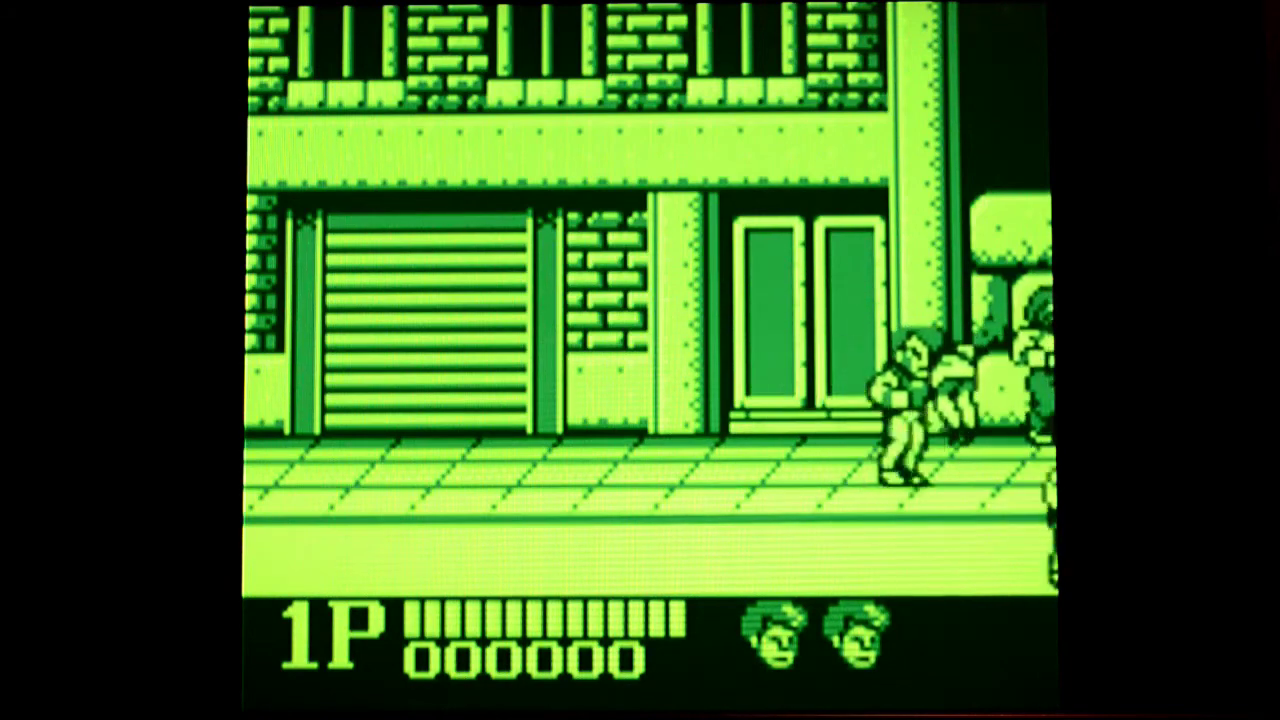